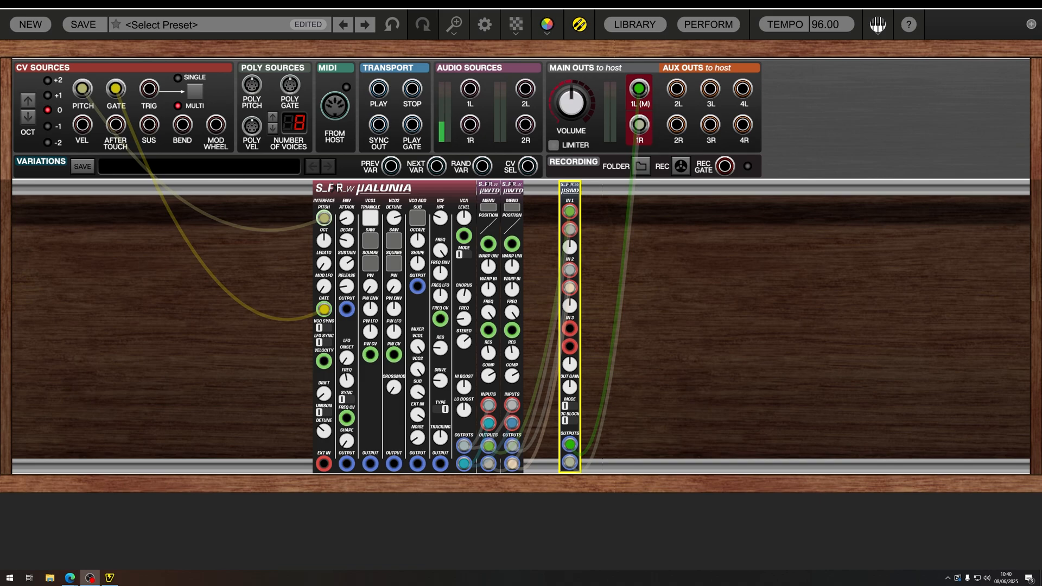
Step: Examine the signal path from the µALUNIA synth through the two µWTD modules and the µSMX mixer to the main outs
{"action": "left_click", "coordinate": [559, 263]}
{"action": "left_click", "coordinate": [513, 191]}
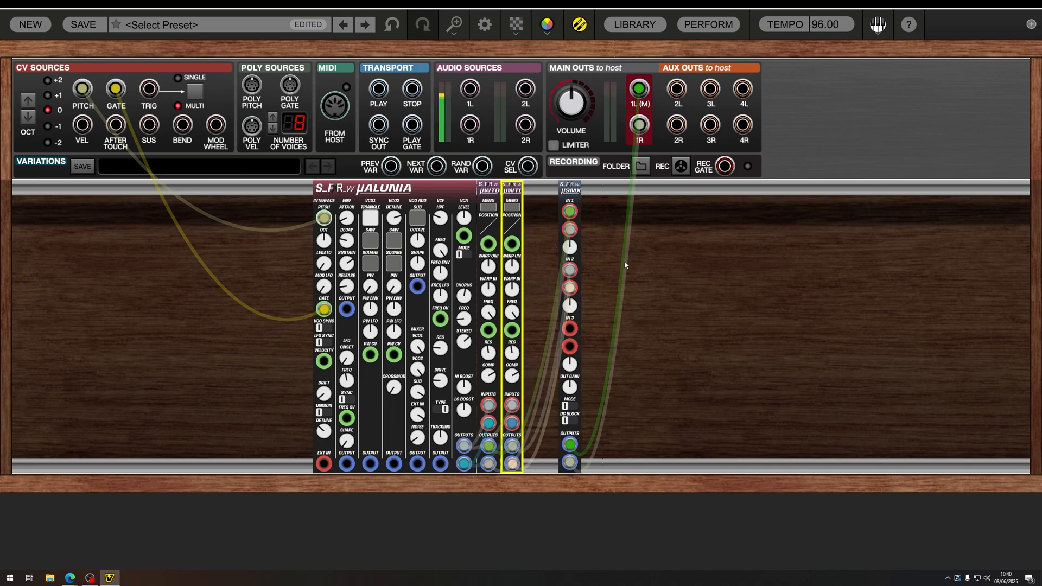
{"action": "left_click", "coordinate": [607, 239]}
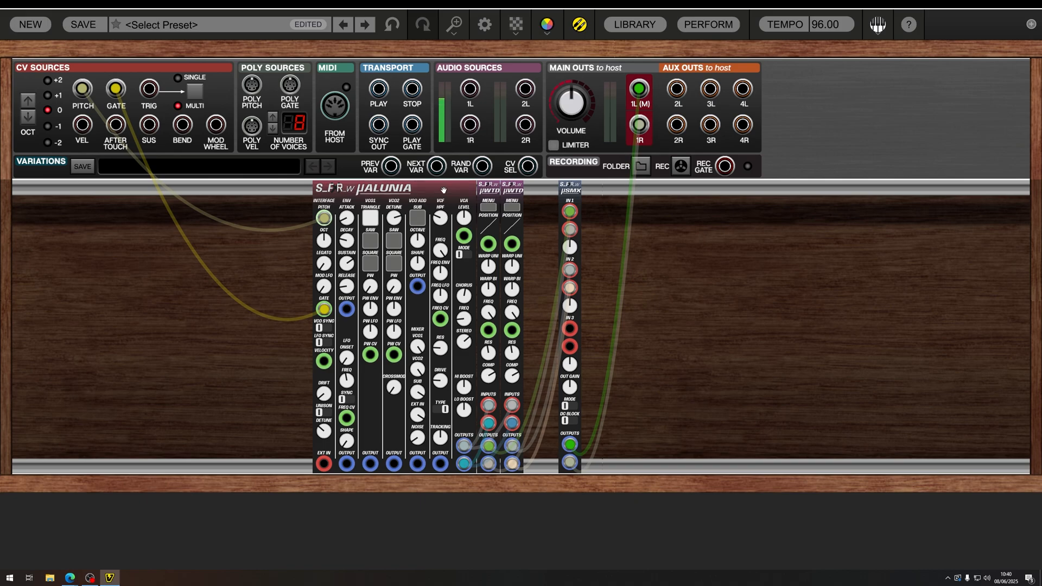
{"action": "left_click", "coordinate": [382, 188]}
{"action": "left_click", "coordinate": [279, 267]}
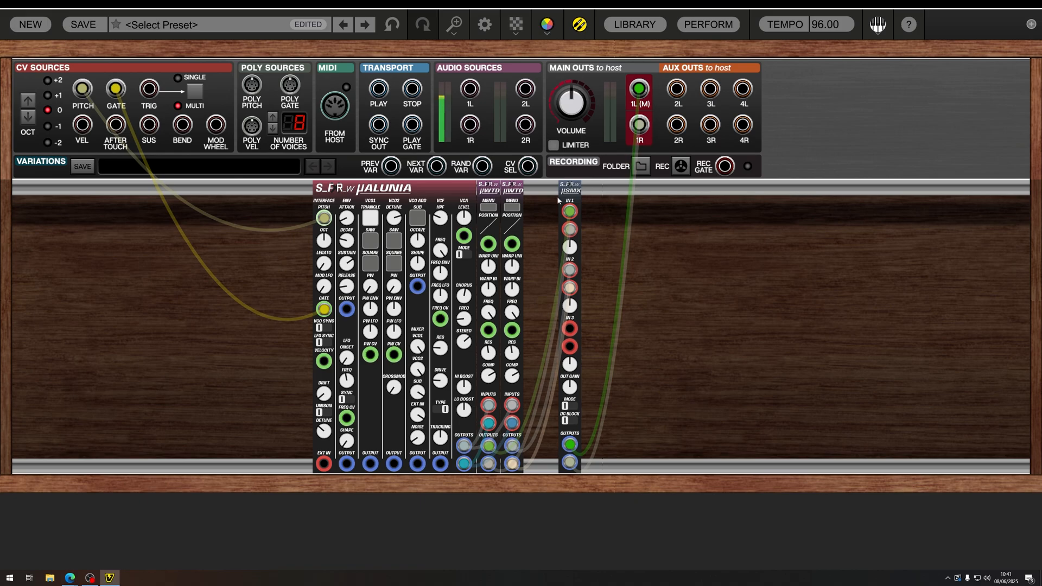
{"action": "left_click", "coordinate": [435, 187]}
{"action": "left_click", "coordinate": [499, 233]}
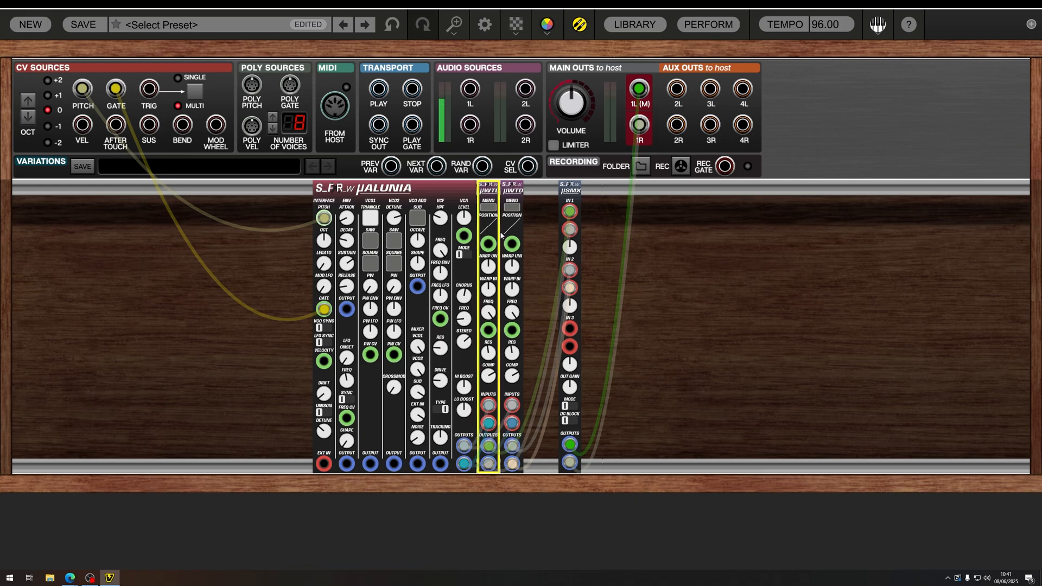
{"action": "left_click", "coordinate": [465, 432]}
{"action": "left_click", "coordinate": [490, 395]}
{"action": "left_click", "coordinate": [510, 392]}
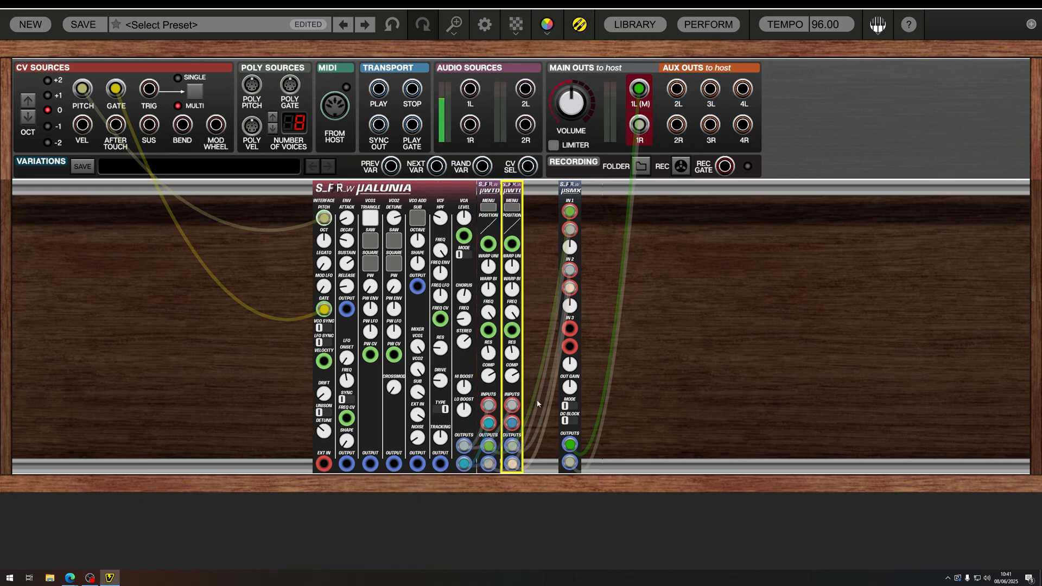
{"action": "left_click", "coordinate": [539, 390]}
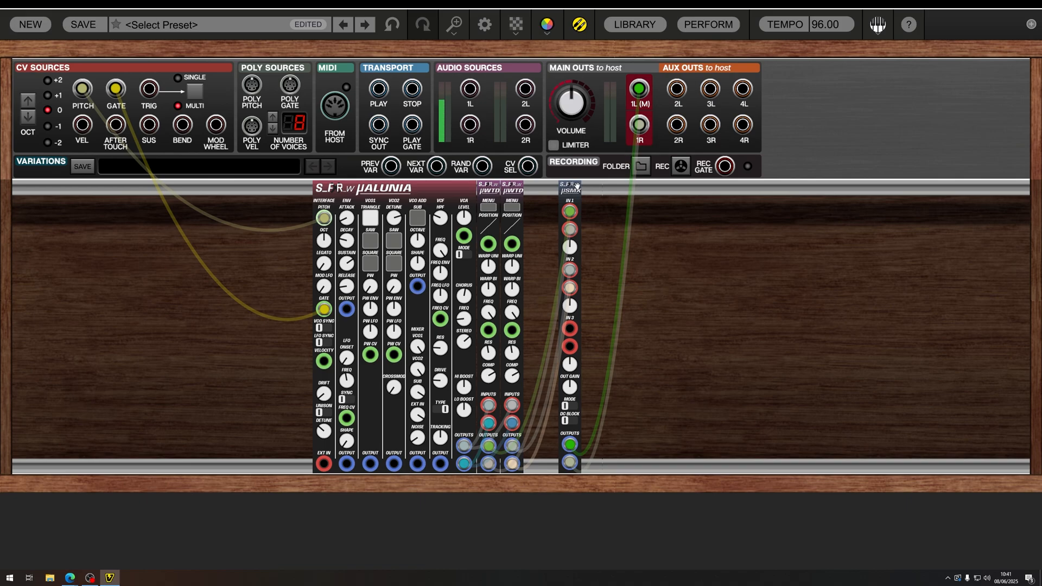
{"action": "left_click_drag", "start_coordinate": [576, 188], "coordinate": [577, 188]}
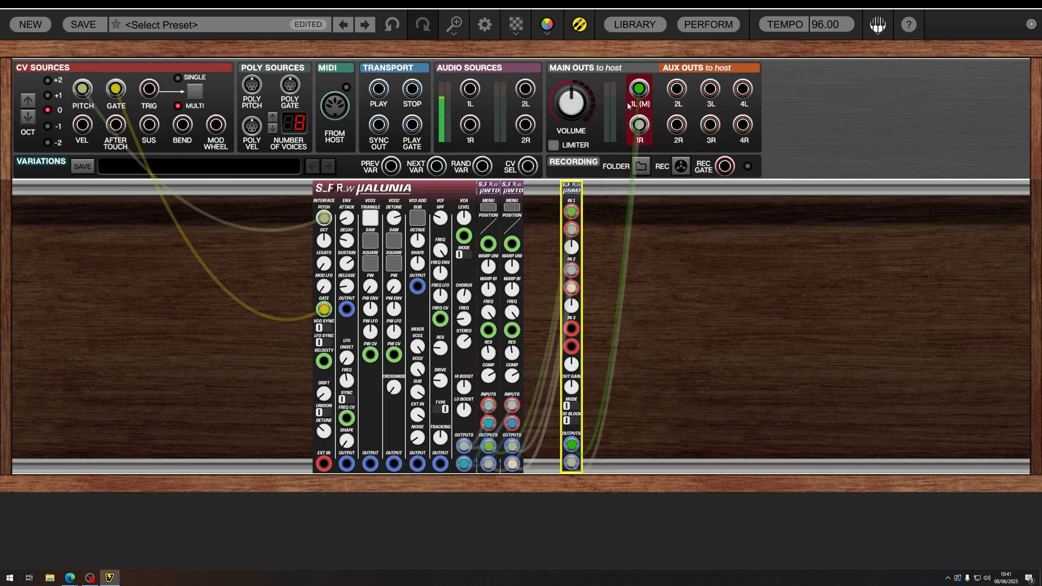
{"action": "left_click", "coordinate": [685, 388]}
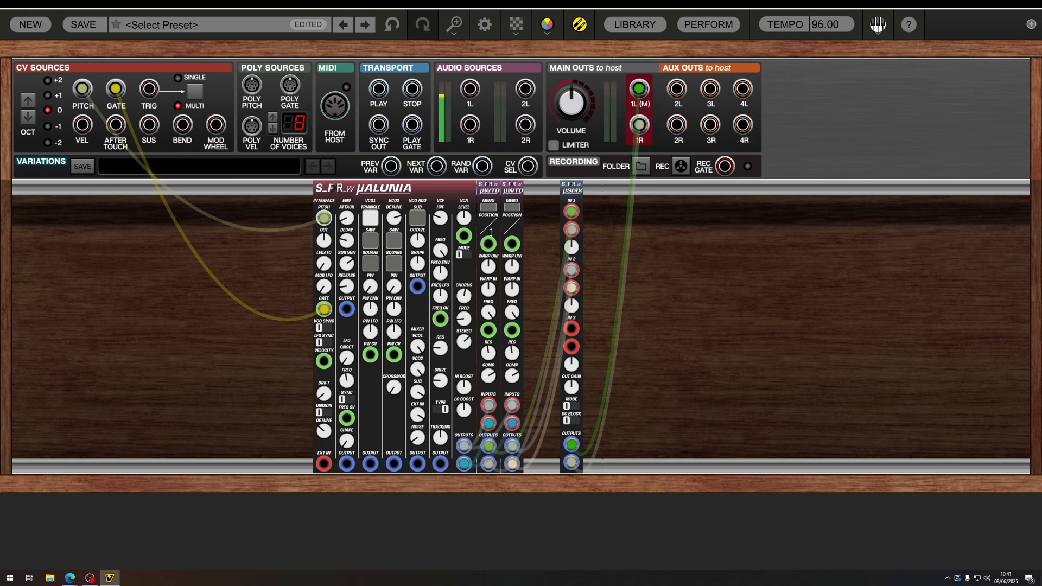
Step: Turn down the µSMX mixer's second input and sweep the first µWTD's position through 0.50 to the inverted line and back
{"action": "mouse_move", "coordinate": [491, 230]}
{"action": "left_click", "coordinate": [578, 286]}
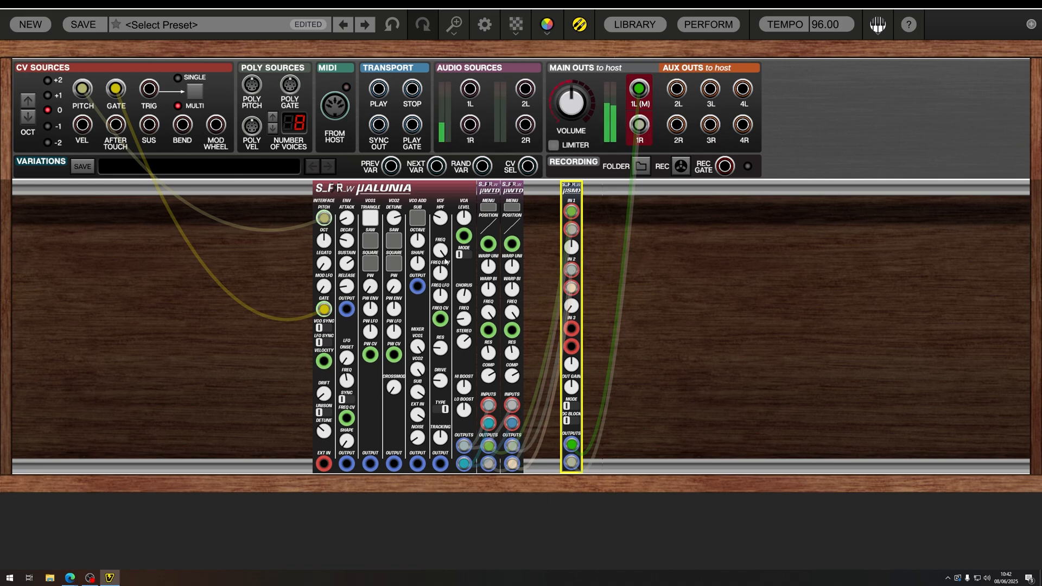
{"action": "left_click", "coordinate": [491, 202]}
{"action": "left_click_drag", "start_coordinate": [491, 204], "coordinate": [500, 122]}
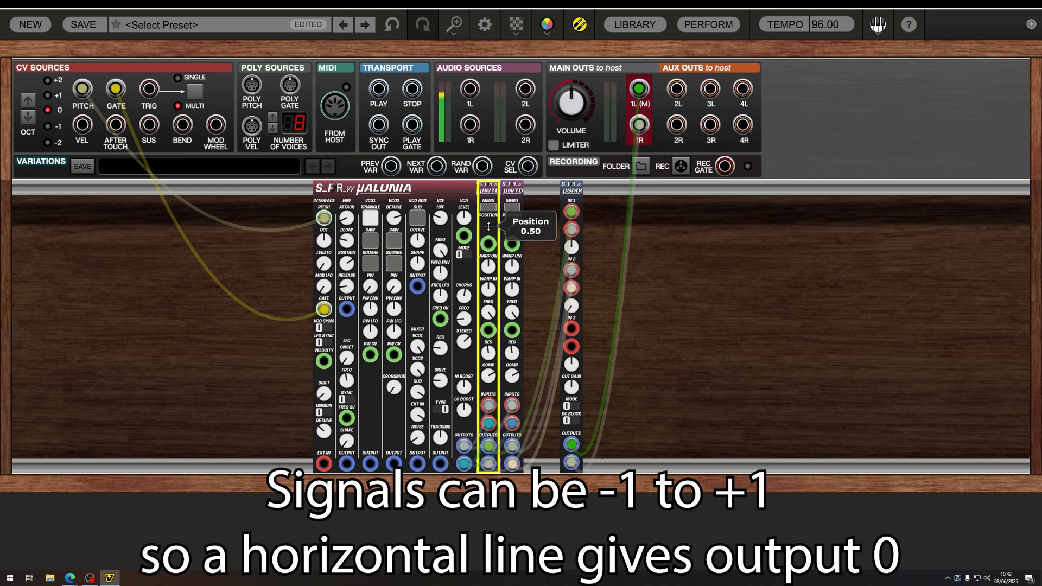
{"action": "left_click_drag", "start_coordinate": [488, 221], "coordinate": [483, 163]}
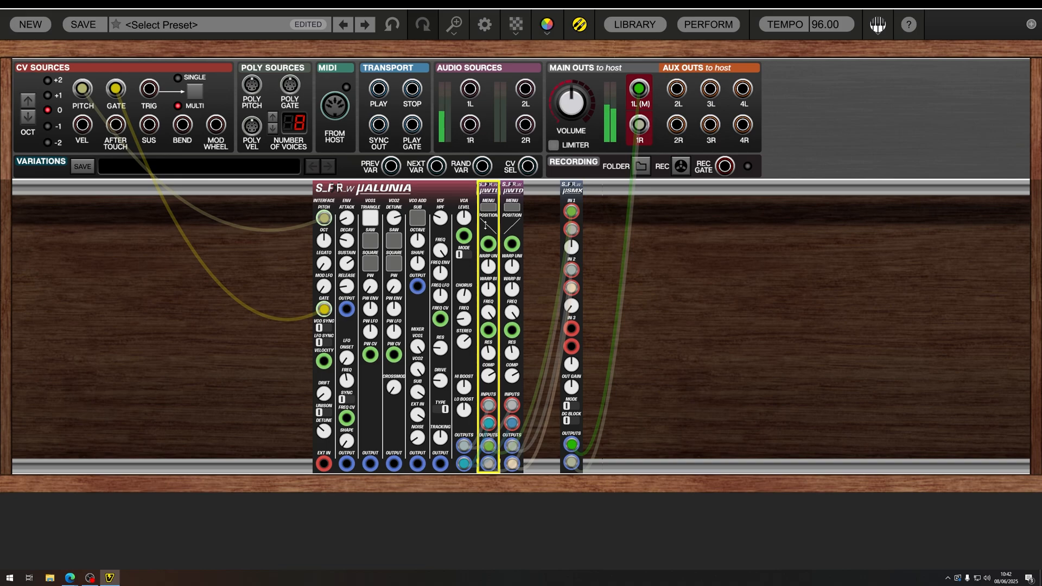
{"action": "mouse_move", "coordinate": [490, 225]}
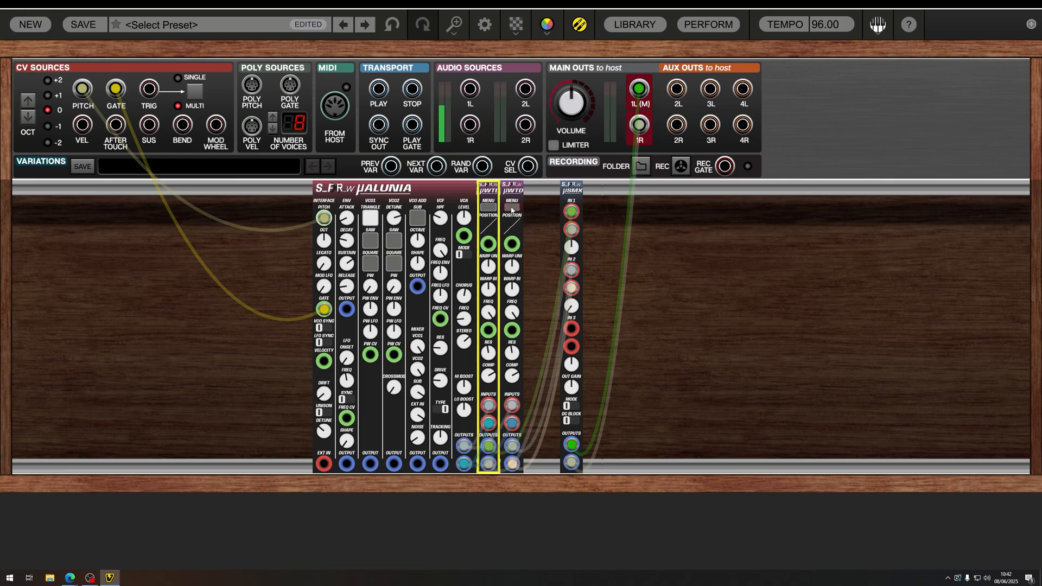
Step: Restore the µSMX's second input level and sweep the second µWTD's position to the inverted line and back
{"action": "left_click_drag", "start_coordinate": [576, 313], "coordinate": [584, 213]}
{"action": "left_click_drag", "start_coordinate": [511, 228], "coordinate": [525, 46]}
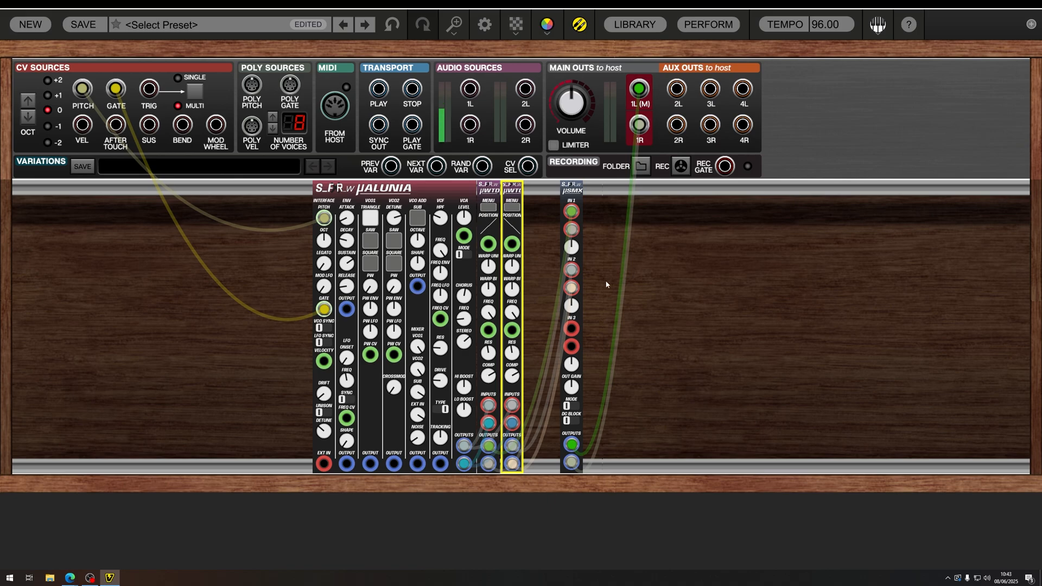
{"action": "left_click_drag", "start_coordinate": [511, 225], "coordinate": [530, 535]}
Step: Delete the second µWTD module and move the µSMX mixer beside the remaining µWTD
{"action": "key", "text": "Delete"}
{"action": "left_click_drag", "start_coordinate": [561, 209], "coordinate": [505, 204]}
Step: Load the wavetable file WavTest3.wav from the Desktop into the µWTD module
{"action": "left_click", "coordinate": [486, 207]}
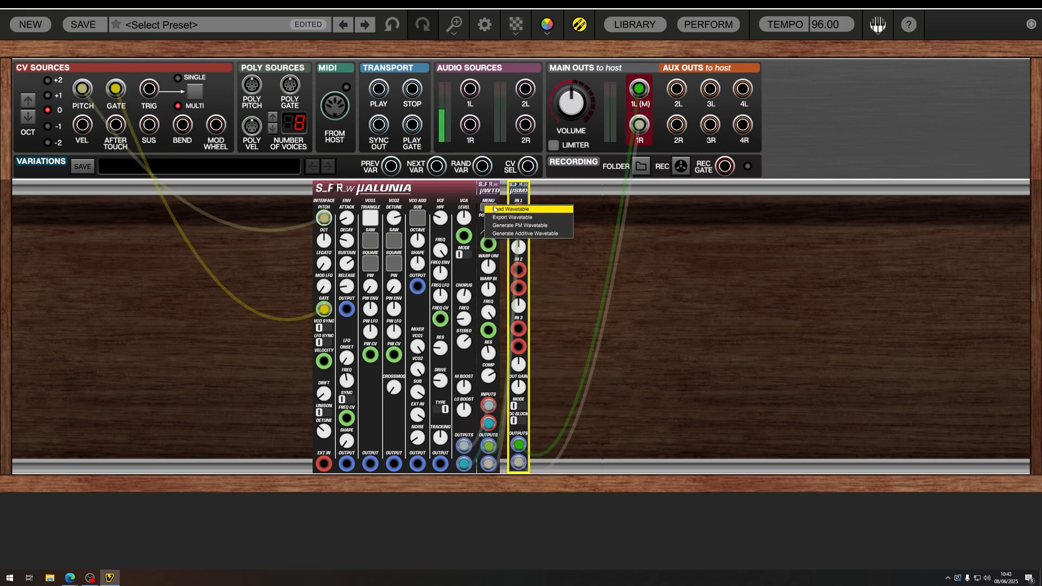
{"action": "left_click", "coordinate": [585, 210]}
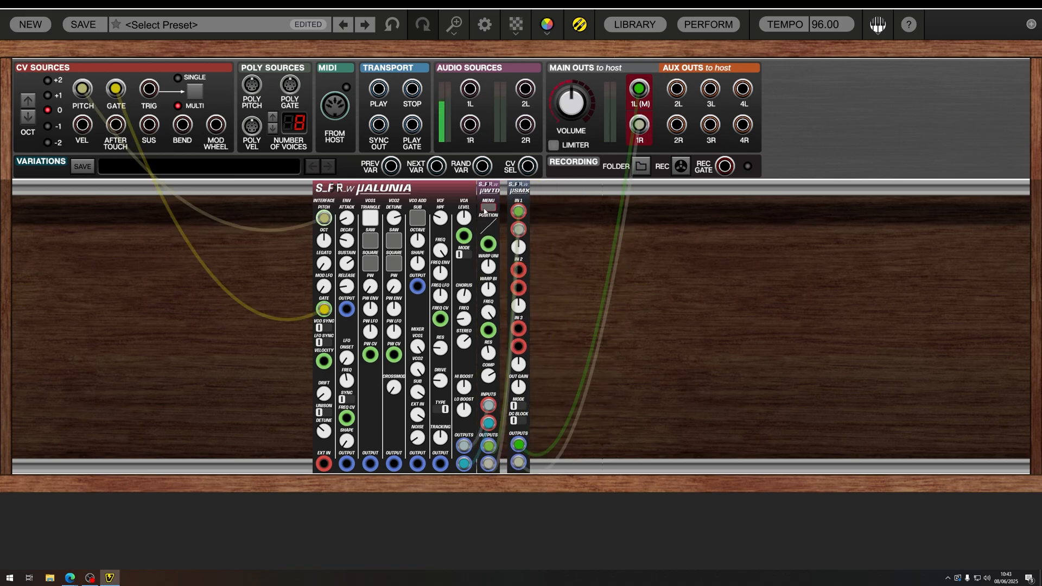
{"action": "left_click", "coordinate": [487, 207]}
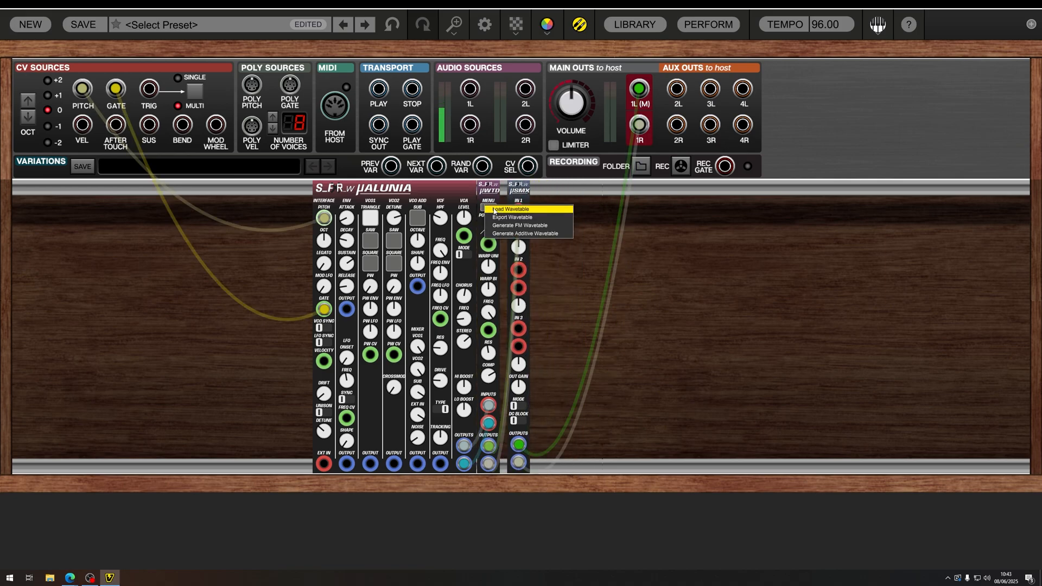
{"action": "left_click", "coordinate": [549, 209]}
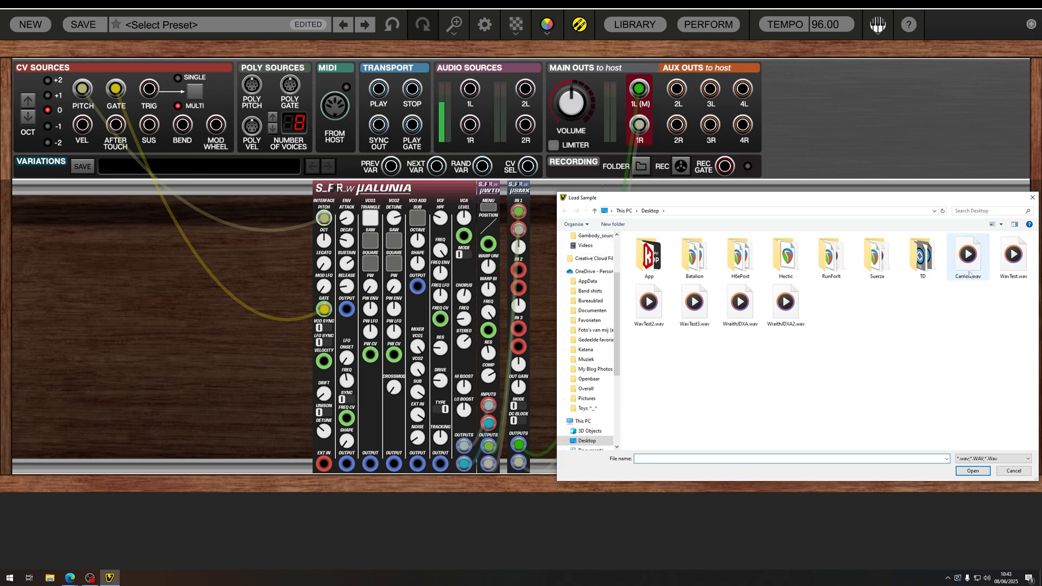
{"action": "double_click", "coordinate": [689, 310]}
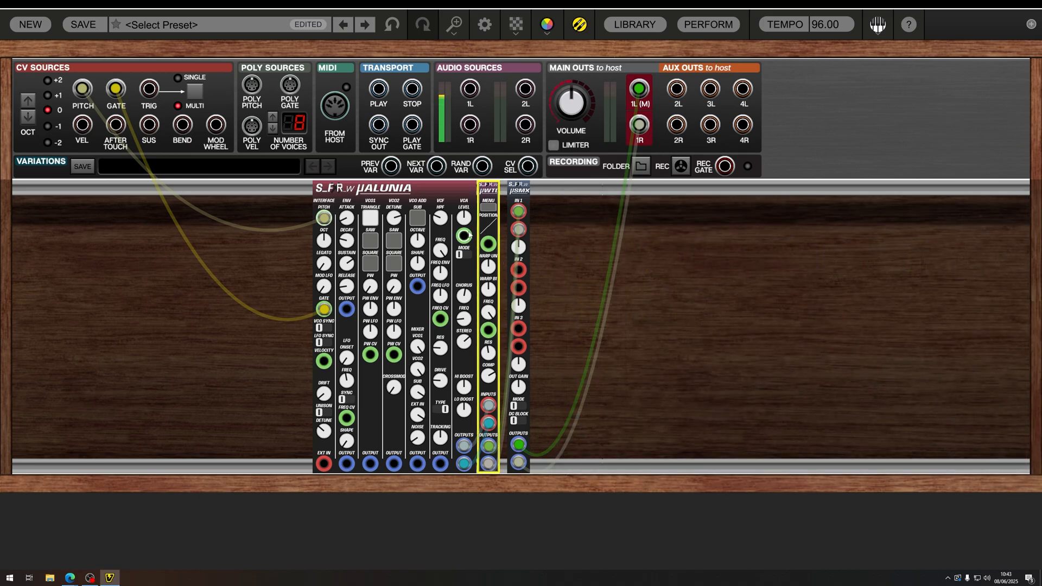
Step: Sweep the µWTD's position through the loaded wavetable and return it to the straight line
{"action": "left_click_drag", "start_coordinate": [490, 228], "coordinate": [492, 250]}
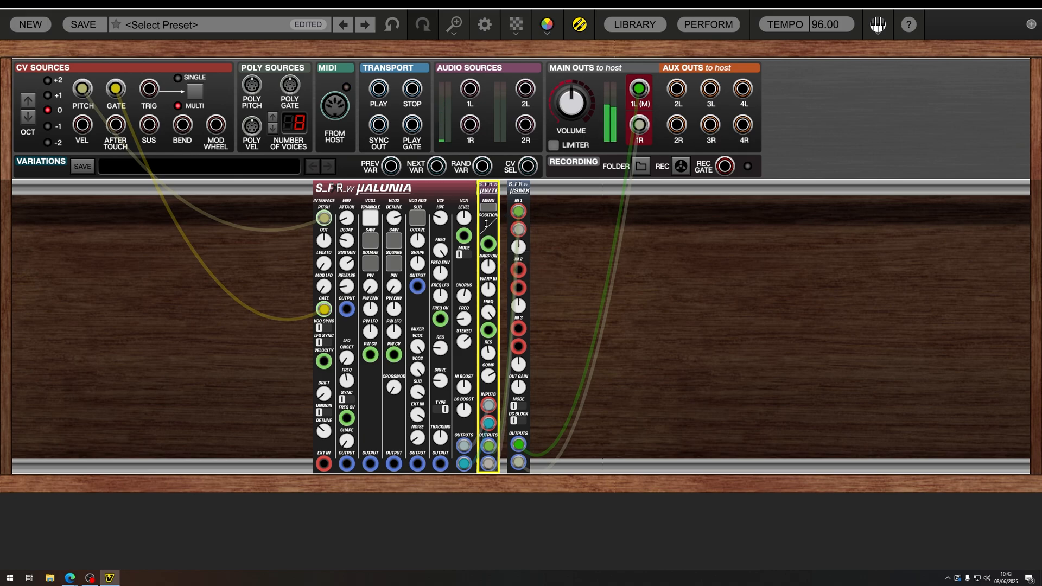
{"action": "mouse_move", "coordinate": [486, 217]}
{"action": "mouse_move", "coordinate": [487, 215]}
{"action": "left_mouse_down"}
{"action": "mouse_move", "coordinate": [496, 146]}
{"action": "mouse_move", "coordinate": [489, 239]}
{"action": "mouse_move", "coordinate": [484, 231]}
{"action": "left_mouse_up"}
{"action": "left_click_drag", "start_coordinate": [490, 223], "coordinate": [489, 264]}
{"action": "left_click_drag", "start_coordinate": [490, 228], "coordinate": [514, 183]}
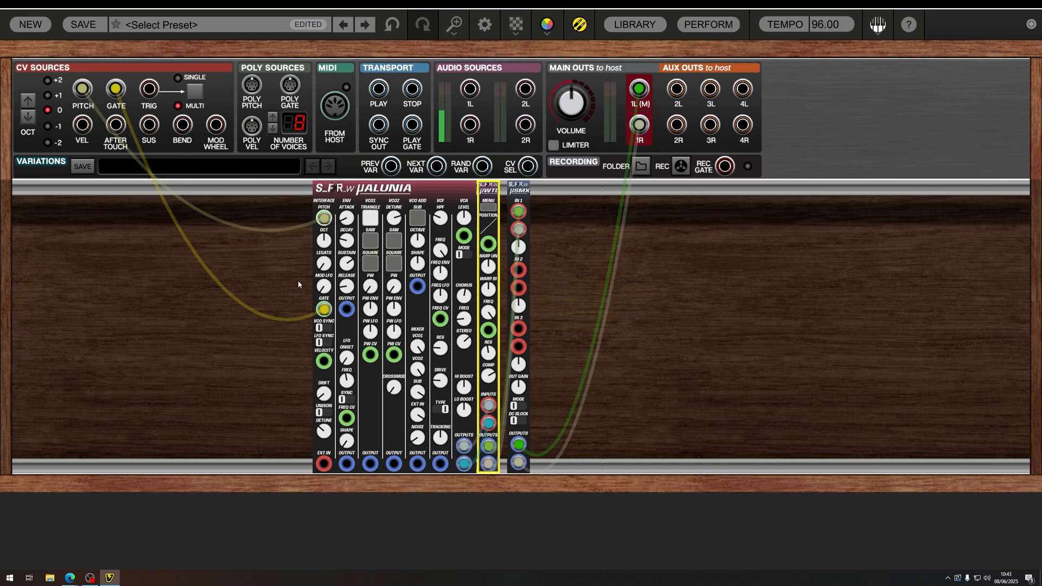
Step: Patch the VEL source into the µALUNIA's velocity input and raise the µWTD's position to a bent curve
{"action": "left_click_drag", "start_coordinate": [323, 361], "coordinate": [83, 125]}
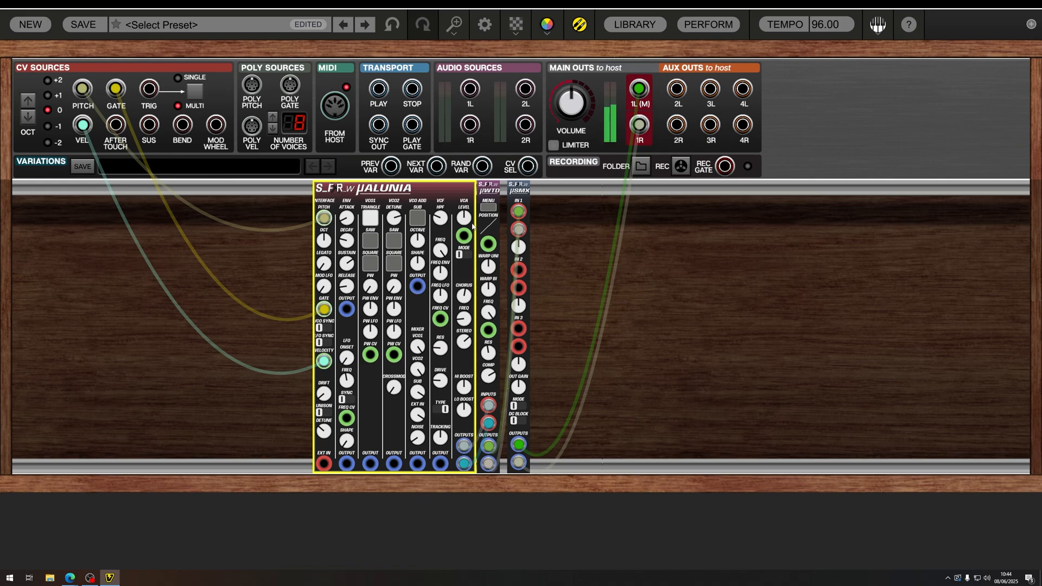
{"action": "left_click", "coordinate": [489, 224]}
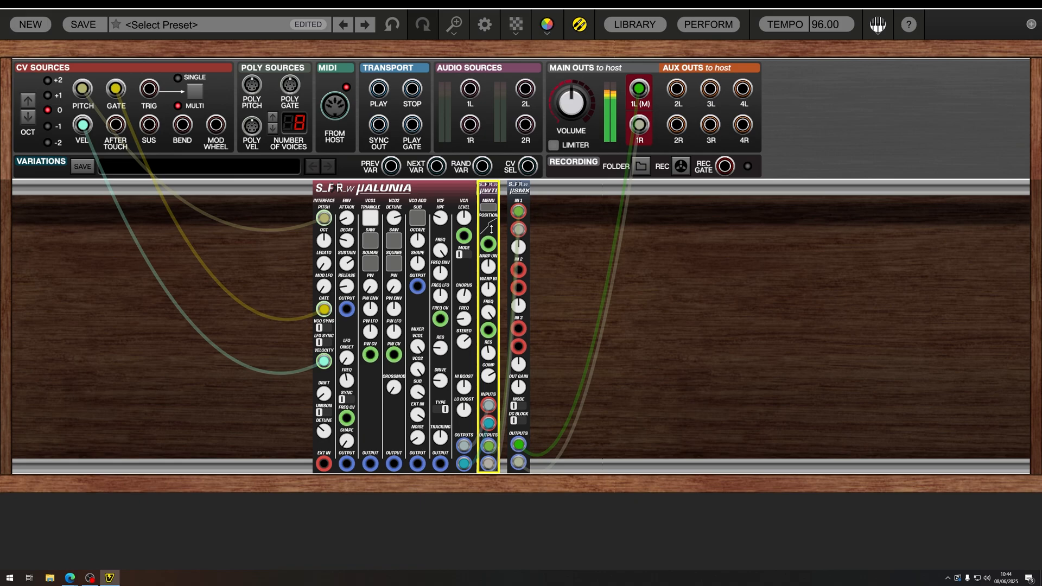
{"action": "mouse_move", "coordinate": [493, 233]}
Step: Add a Multi Oscilloscope from the module library and patch the VEL source into its input 1
{"action": "left_click", "coordinate": [635, 24]}
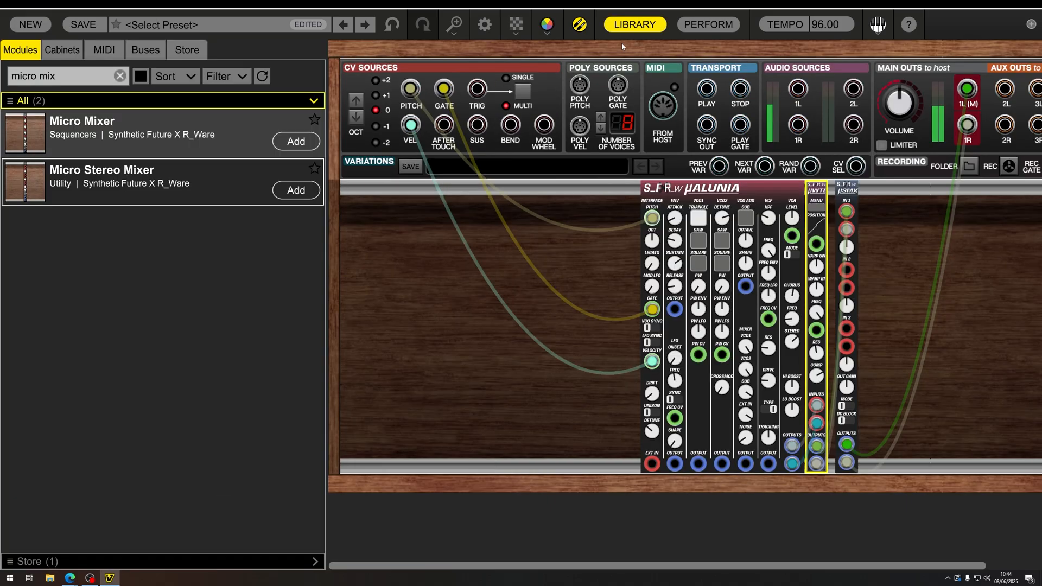
{"action": "left_click", "coordinate": [85, 81]}
{"action": "key", "text": "BackSpace"}
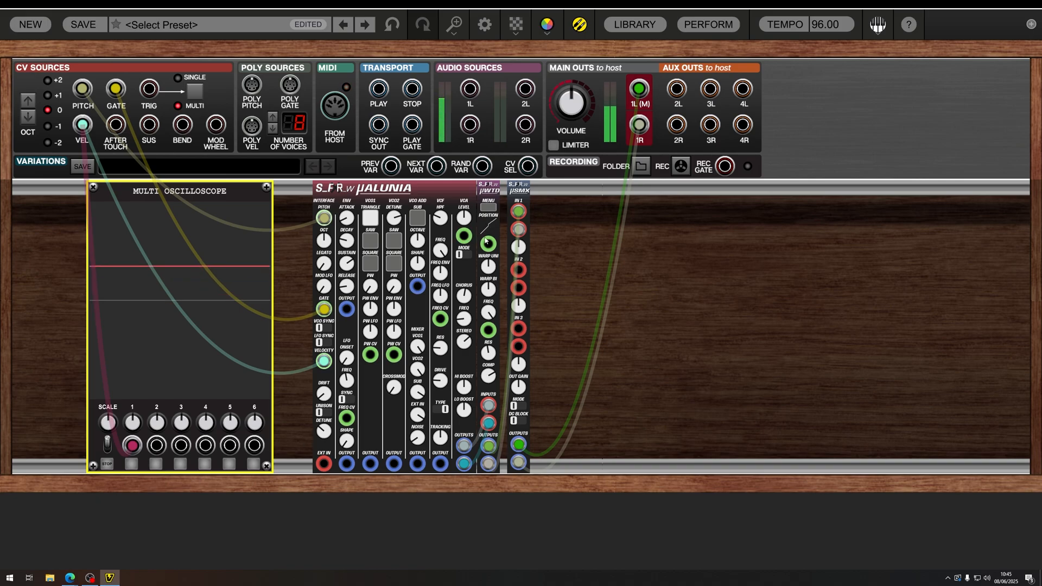
Step: Lower the µWTD's position to the straight-line end of the wavetable
{"action": "left_click", "coordinate": [496, 223]}
{"action": "left_click_drag", "start_coordinate": [501, 188], "coordinate": [499, 200]}
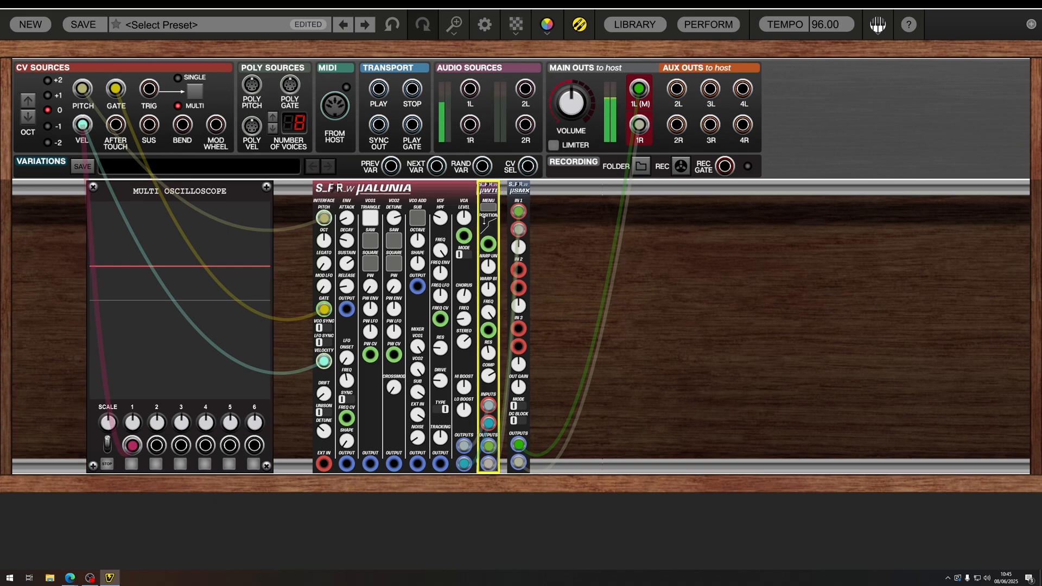
{"action": "mouse_move", "coordinate": [488, 221]}
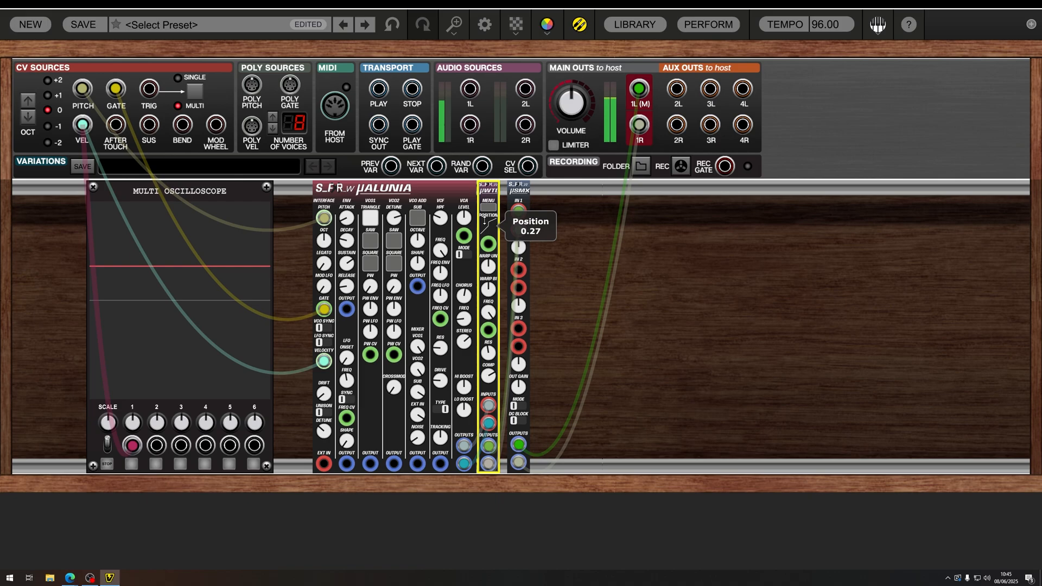
{"action": "left_click_drag", "start_coordinate": [485, 221], "coordinate": [473, 265]}
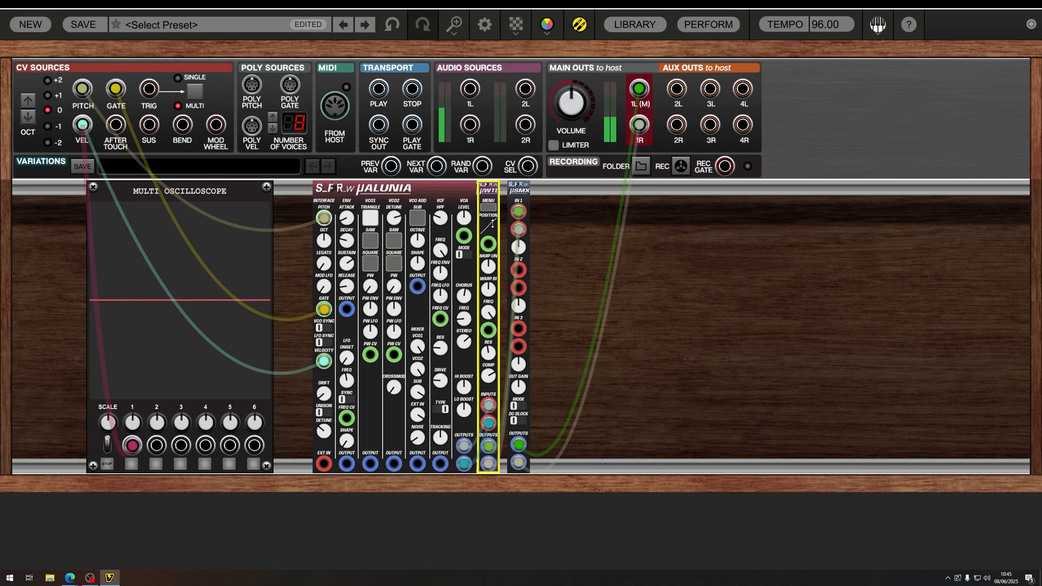
Step: Raise the µWTD's position to 0.40 and readjust it to compare different distortion curves
{"action": "left_click_drag", "start_coordinate": [492, 222], "coordinate": [508, 154]}
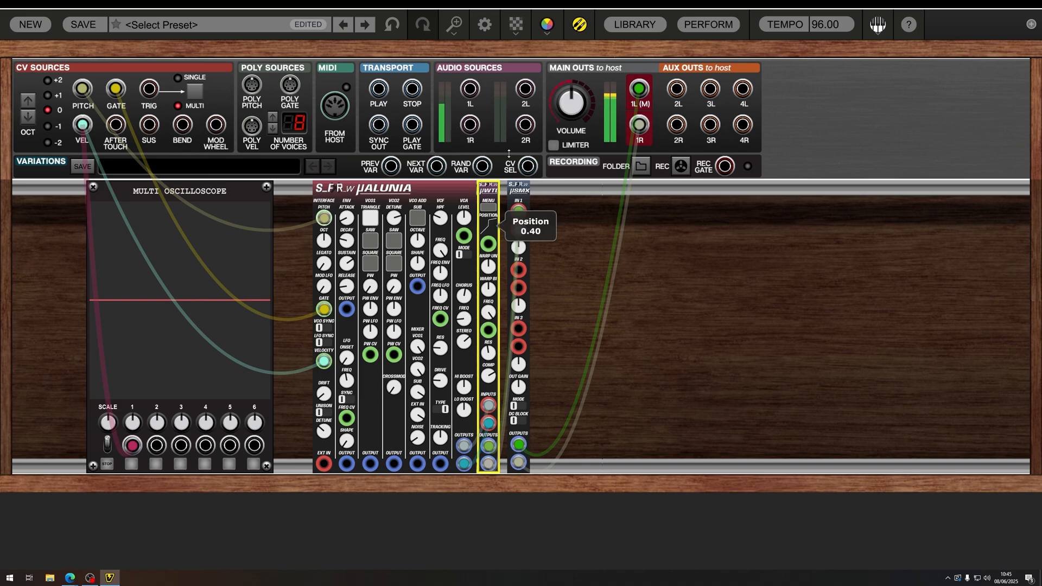
{"action": "left_click_drag", "start_coordinate": [488, 223], "coordinate": [479, 229]}
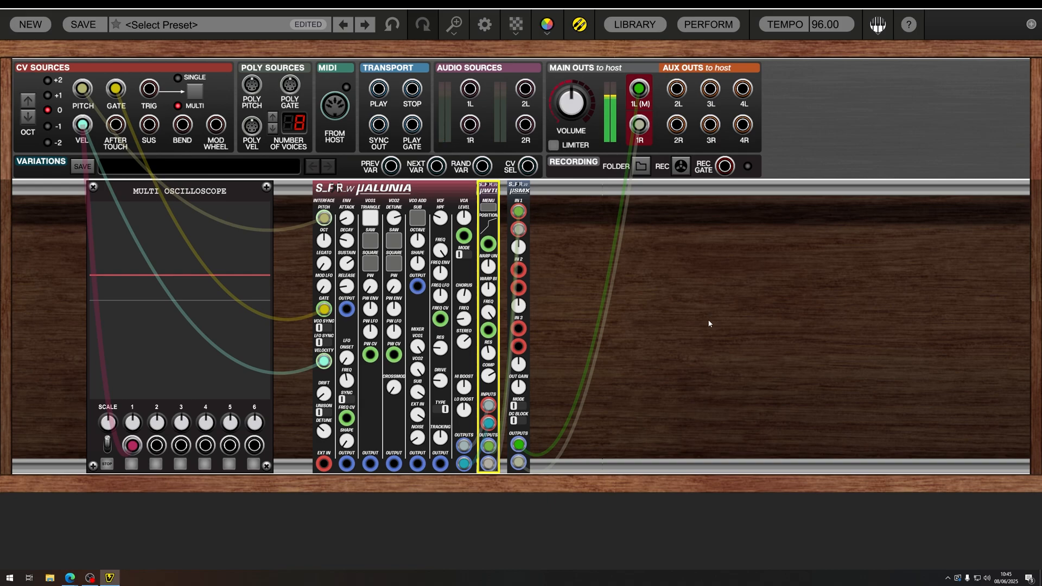
{"action": "left_click_drag", "start_coordinate": [494, 227], "coordinate": [493, 211]}
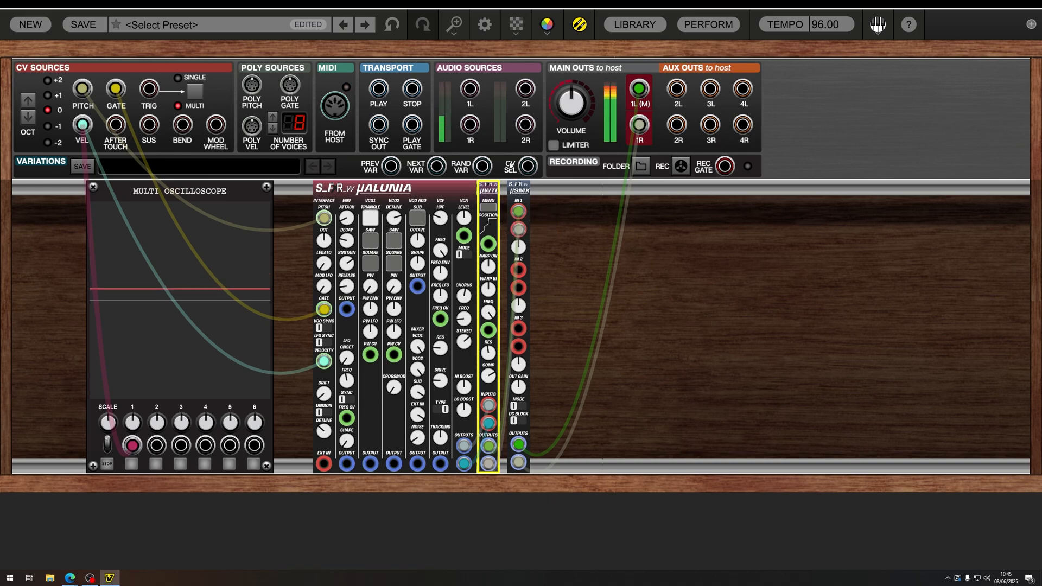
{"action": "mouse_move", "coordinate": [486, 225]}
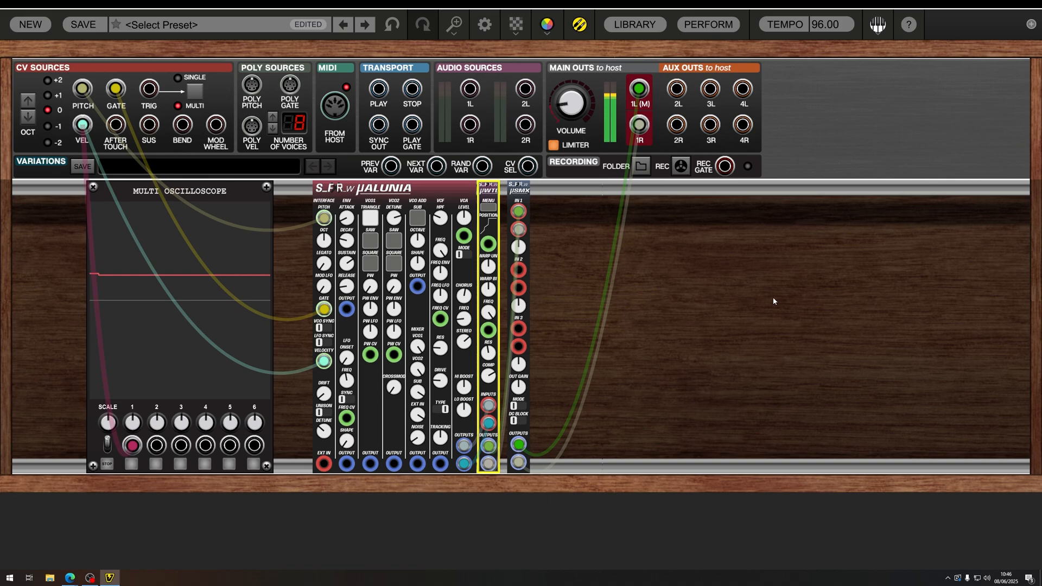
Step: Toggle the µALUNIA's VCO1 triangle waveform off and back on, and shift the synth's octave
{"action": "left_click", "coordinate": [367, 218]}
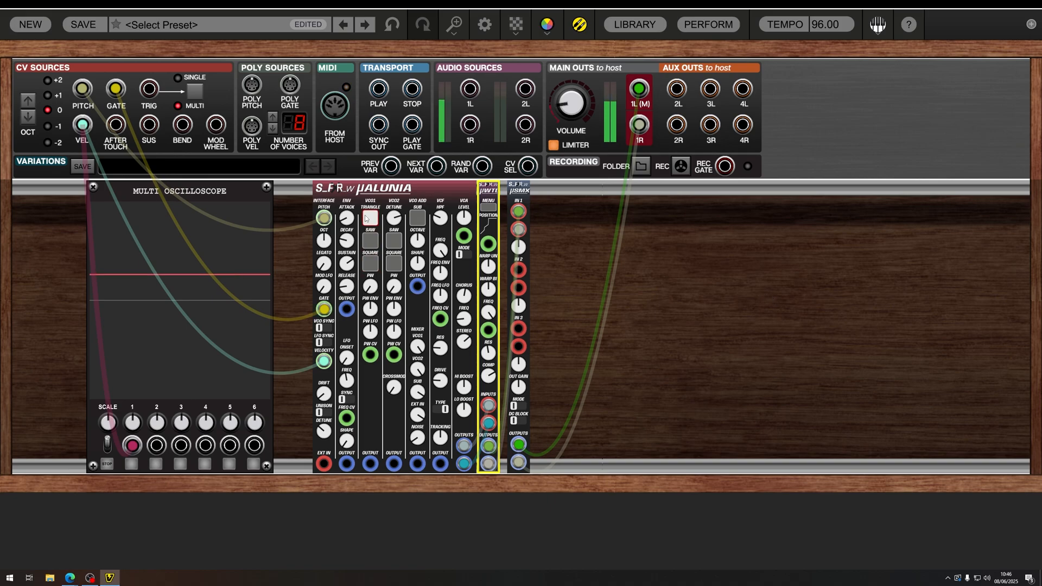
{"action": "left_click", "coordinate": [366, 218]}
{"action": "left_click", "coordinate": [291, 258]}
{"action": "left_click", "coordinate": [321, 245]}
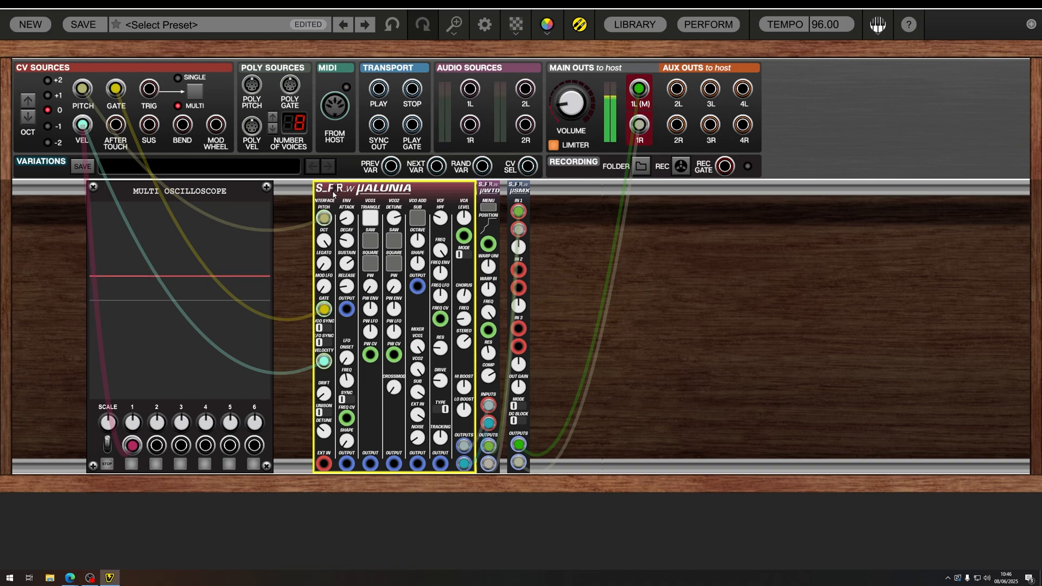
Step: Set the µWTD's position to 0.00 and turn the main output volume back up
{"action": "left_click", "coordinate": [489, 272]}
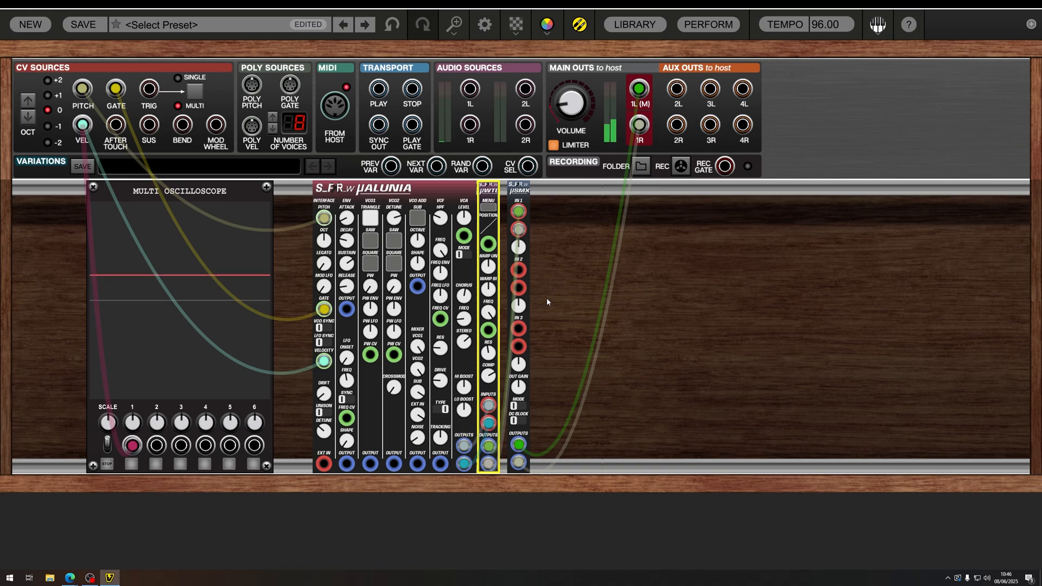
{"action": "left_click", "coordinate": [543, 90]}
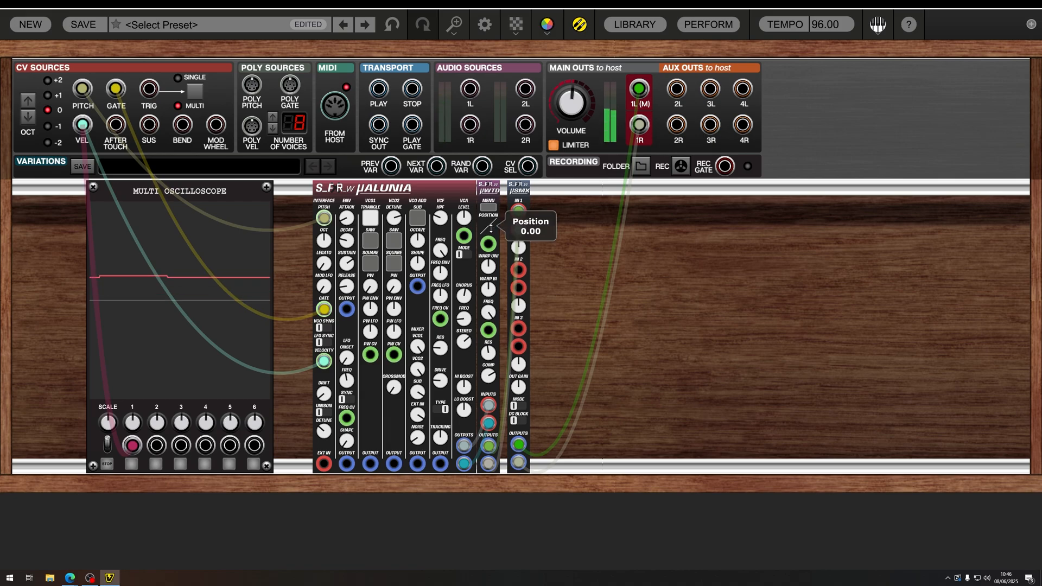
Step: Unplug the velocity cable from the µALUNIA and raise the µWTD's position to 1.00
{"action": "left_click_drag", "start_coordinate": [323, 361], "coordinate": [300, 366]}
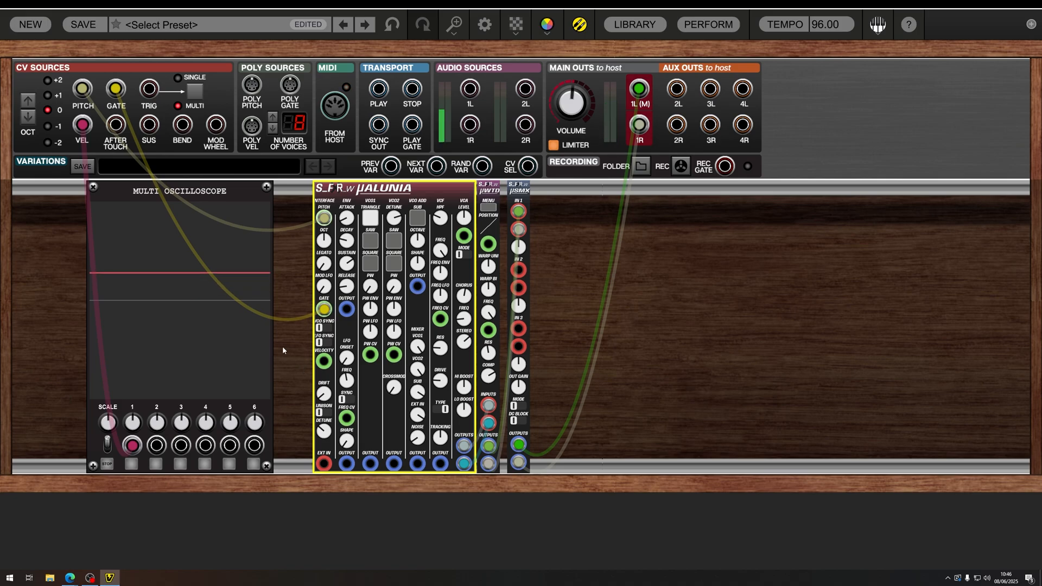
{"action": "left_click_drag", "start_coordinate": [500, 227], "coordinate": [506, 83]}
{"action": "left_click_drag", "start_coordinate": [519, 46], "coordinate": [520, 32]}
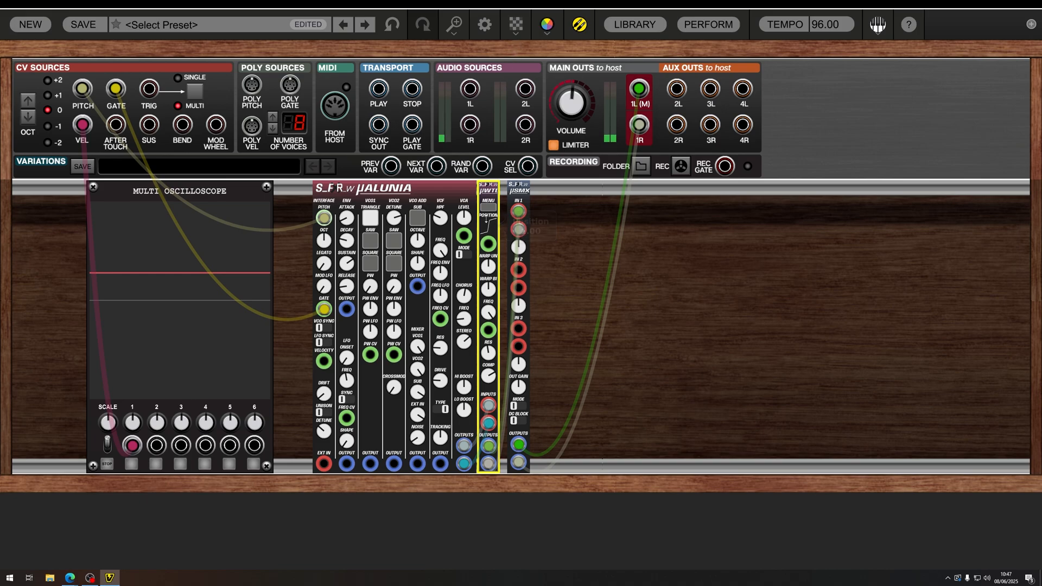
{"action": "left_click_drag", "start_coordinate": [498, 208], "coordinate": [498, 207]}
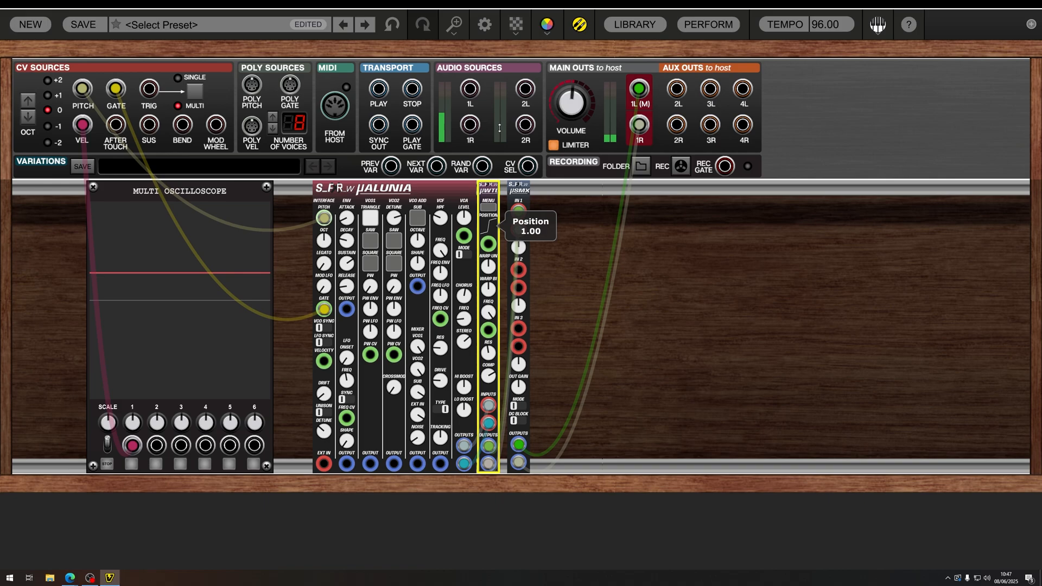
Step: Sweep the µWTD's position back through the wavetable and settle it at 0.70
{"action": "left_click_drag", "start_coordinate": [499, 128], "coordinate": [539, 366]}
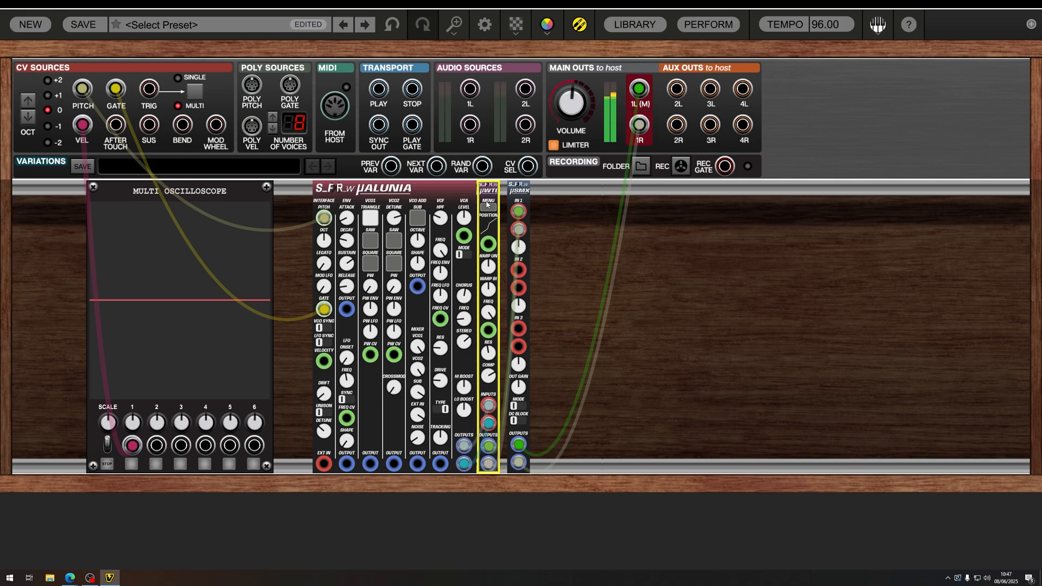
{"action": "mouse_move", "coordinate": [490, 265]}
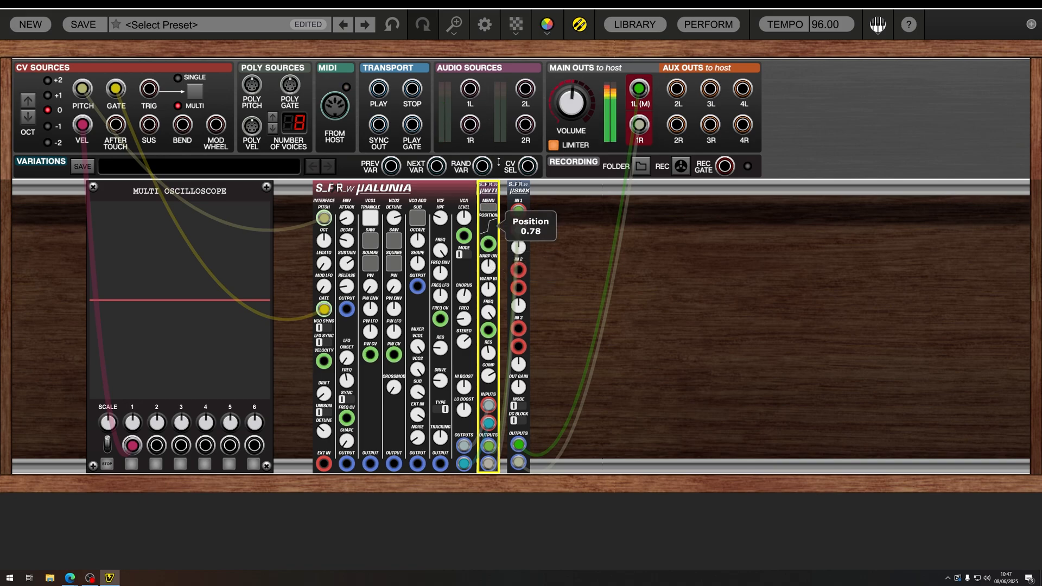
{"action": "left_click_drag", "start_coordinate": [505, 231], "coordinate": [500, 164]}
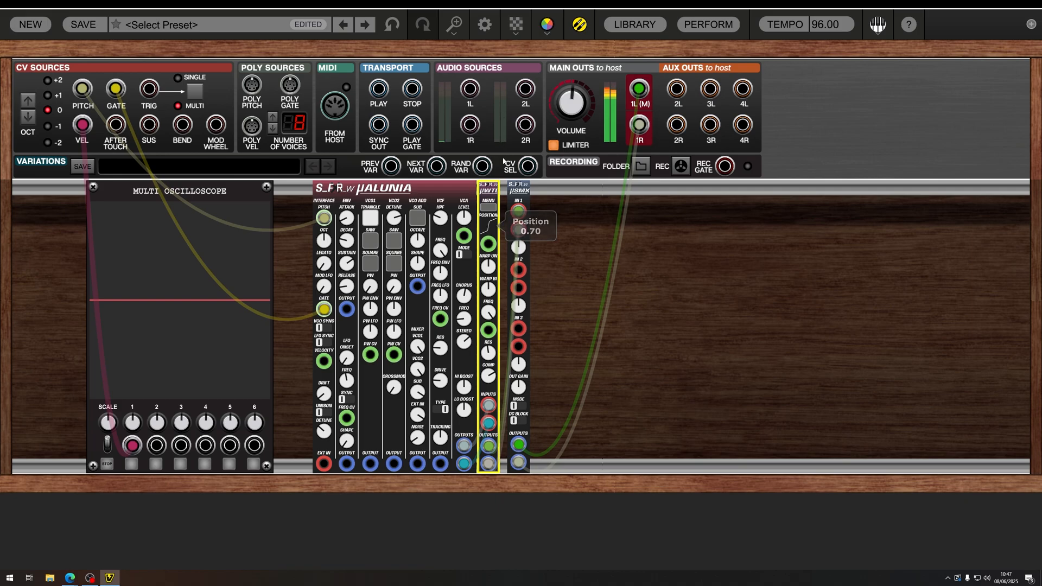
{"action": "left_click", "coordinate": [487, 207]}
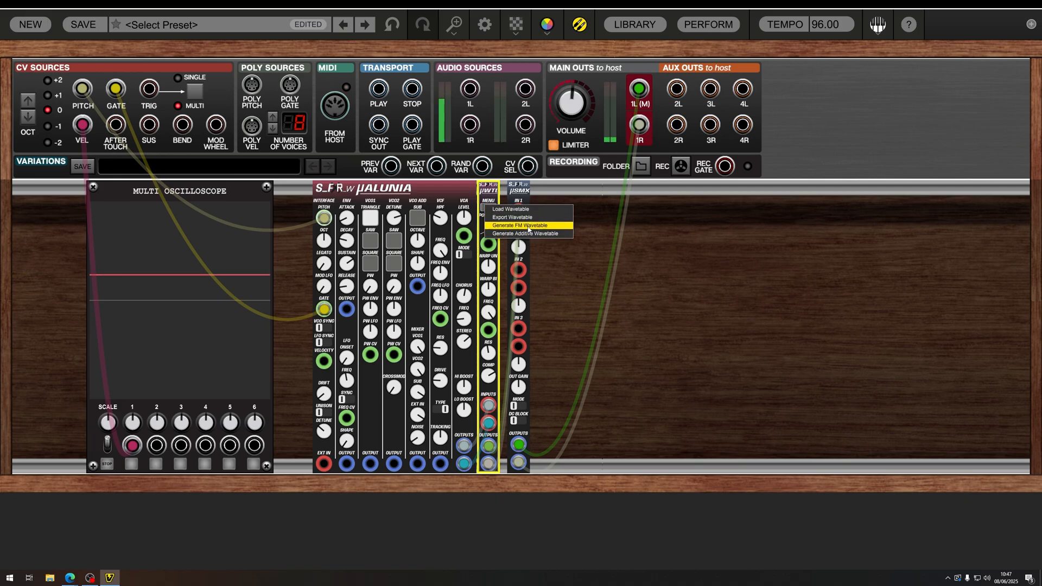
{"action": "left_click", "coordinate": [588, 250]}
{"action": "left_click_drag", "start_coordinate": [492, 225], "coordinate": [493, 229]}
{"action": "left_click", "coordinate": [652, 248]}
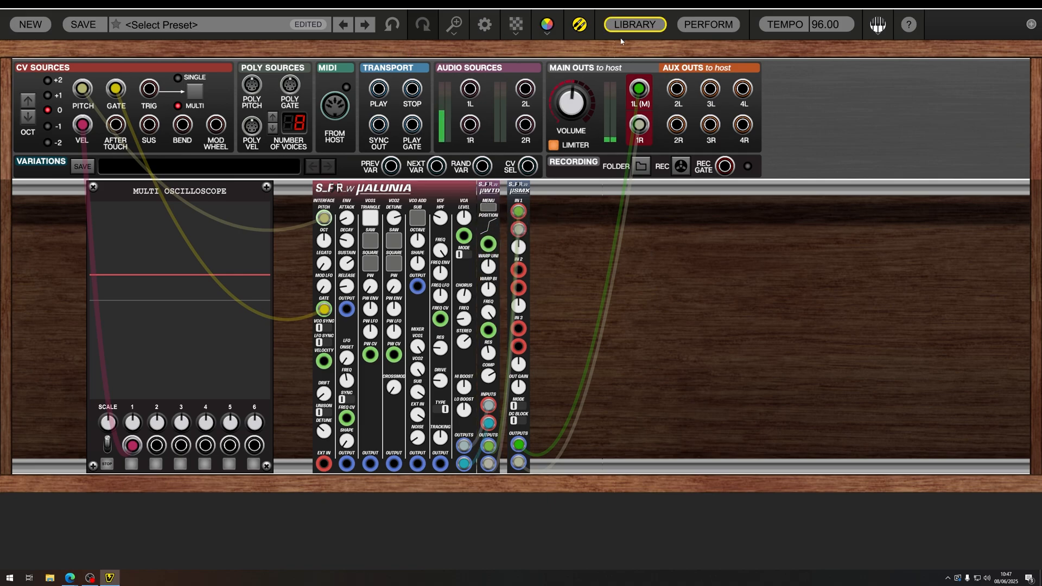
Step: Try modulating the µWTD's position with a µLFO module, adjust the µLFO's frequency, and delete the module
{"action": "left_click", "coordinate": [634, 25]}
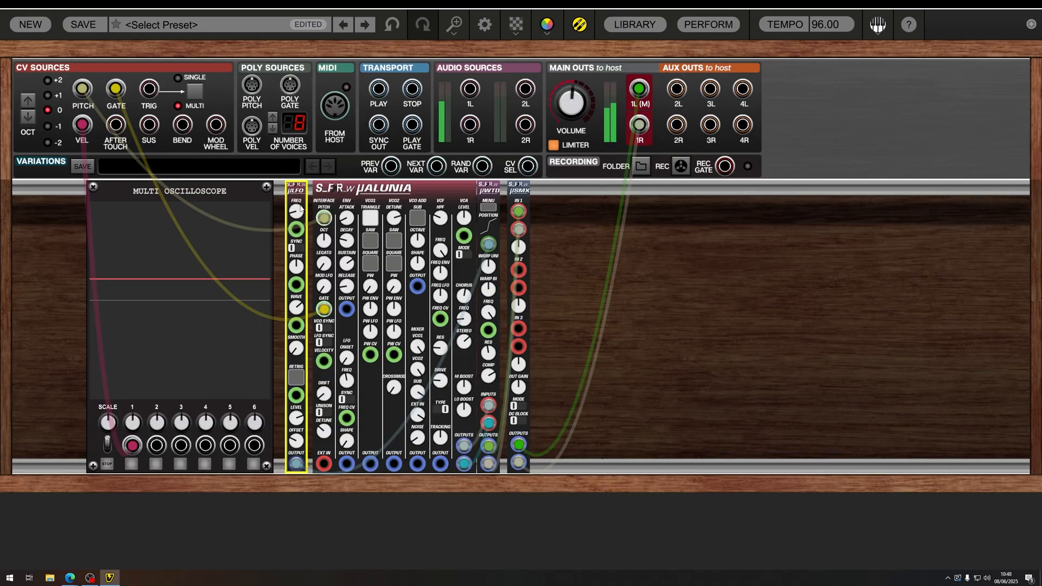
{"action": "left_click_drag", "start_coordinate": [301, 208], "coordinate": [300, 205]}
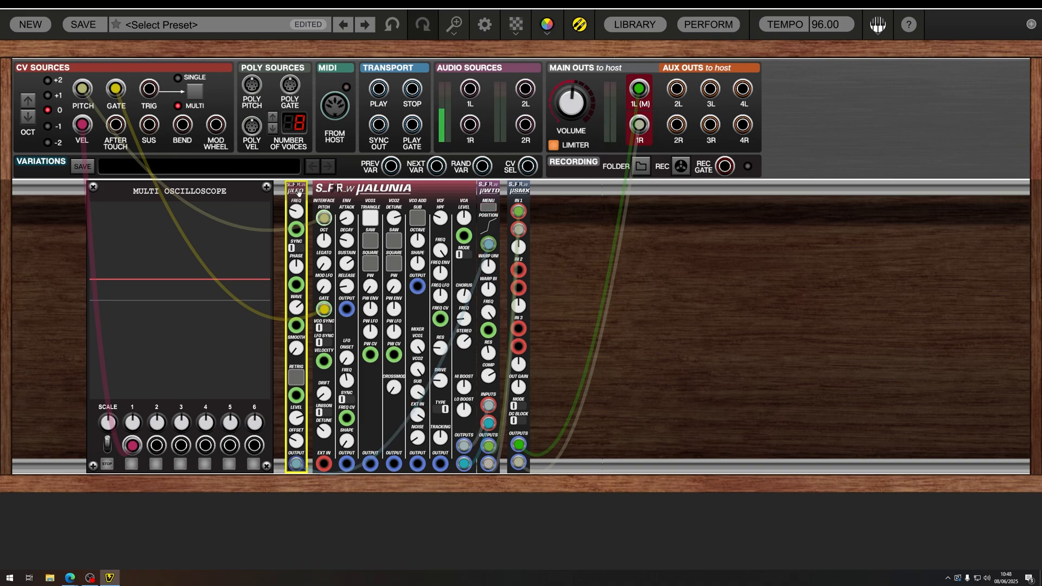
{"action": "key", "text": "Delete"}
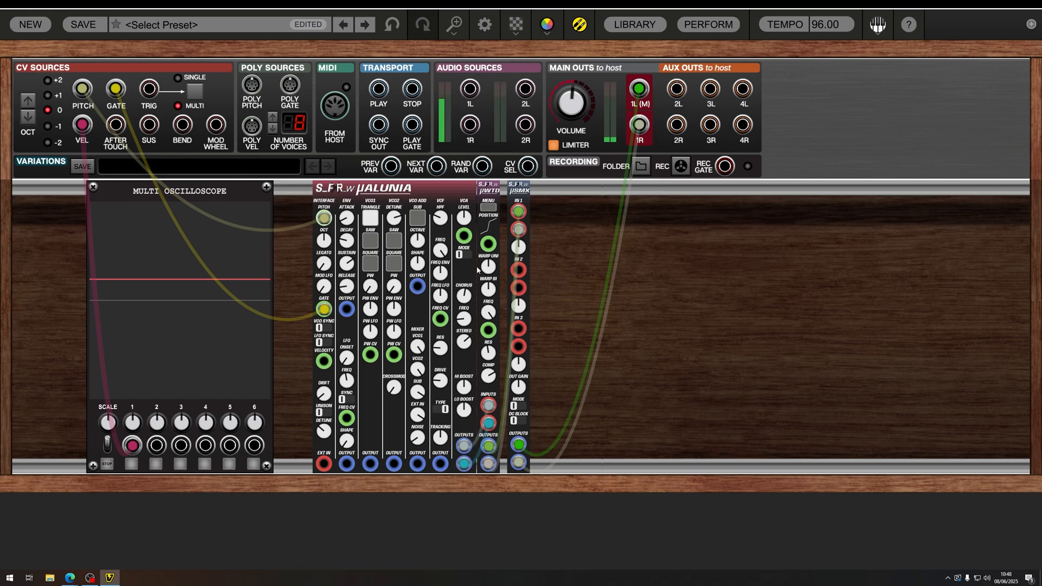
Step: Sweep the µWTD's Warp Uni amount and raise its Warp Bi amount to 1.00
{"action": "left_click_drag", "start_coordinate": [492, 270], "coordinate": [473, 240]}
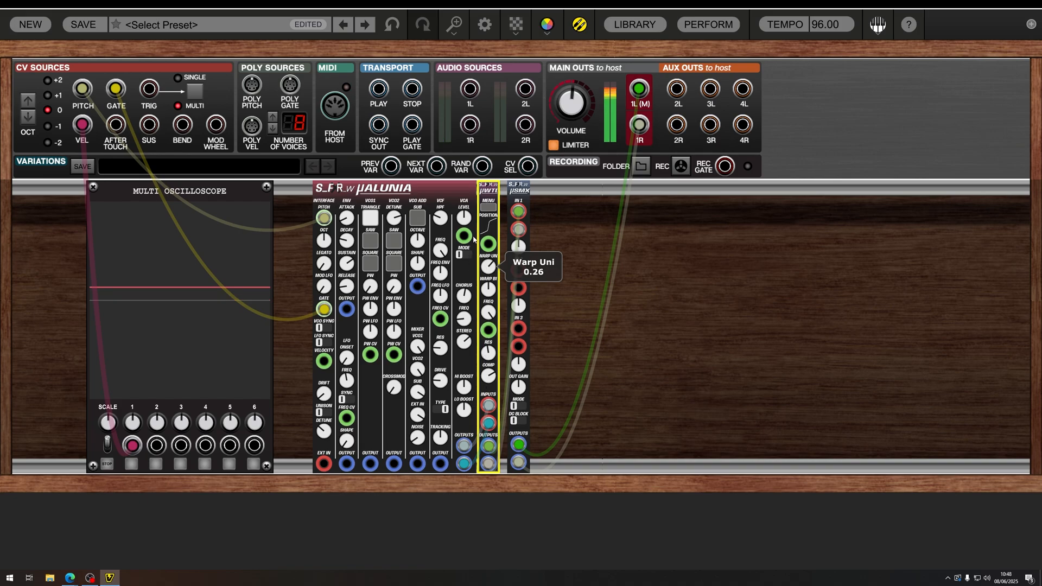
{"action": "left_click_drag", "start_coordinate": [483, 133], "coordinate": [484, 130]}
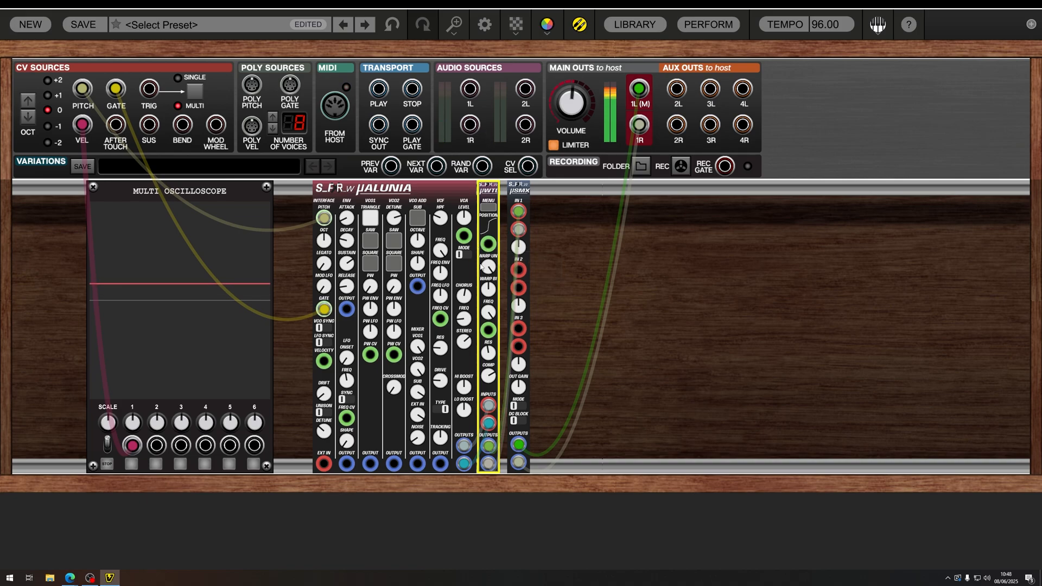
{"action": "left_click_drag", "start_coordinate": [482, 266], "coordinate": [488, 286]}
{"action": "left_click_drag", "start_coordinate": [467, 372], "coordinate": [452, 411]}
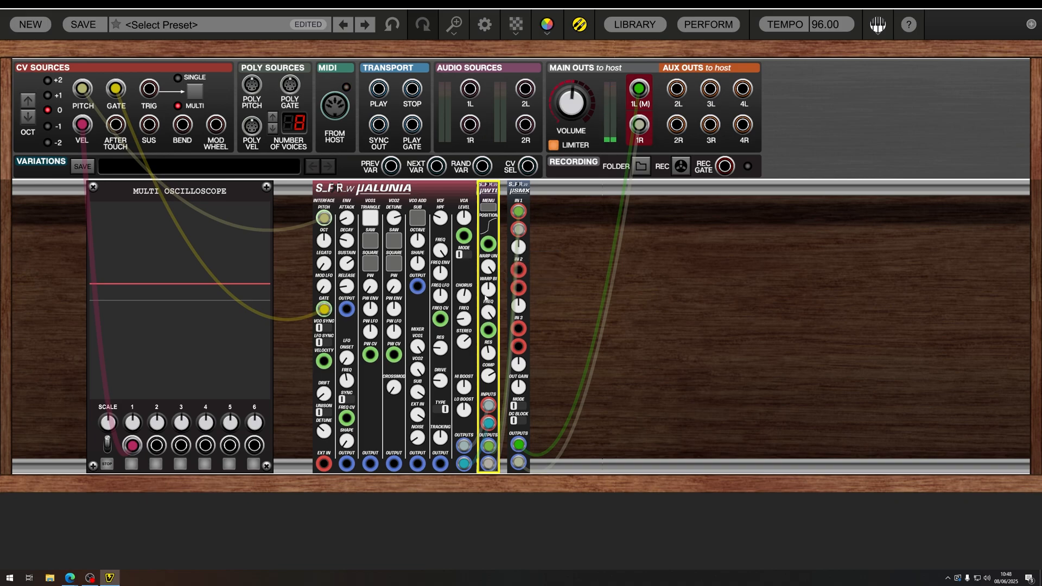
{"action": "left_click_drag", "start_coordinate": [488, 290], "coordinate": [486, 308]}
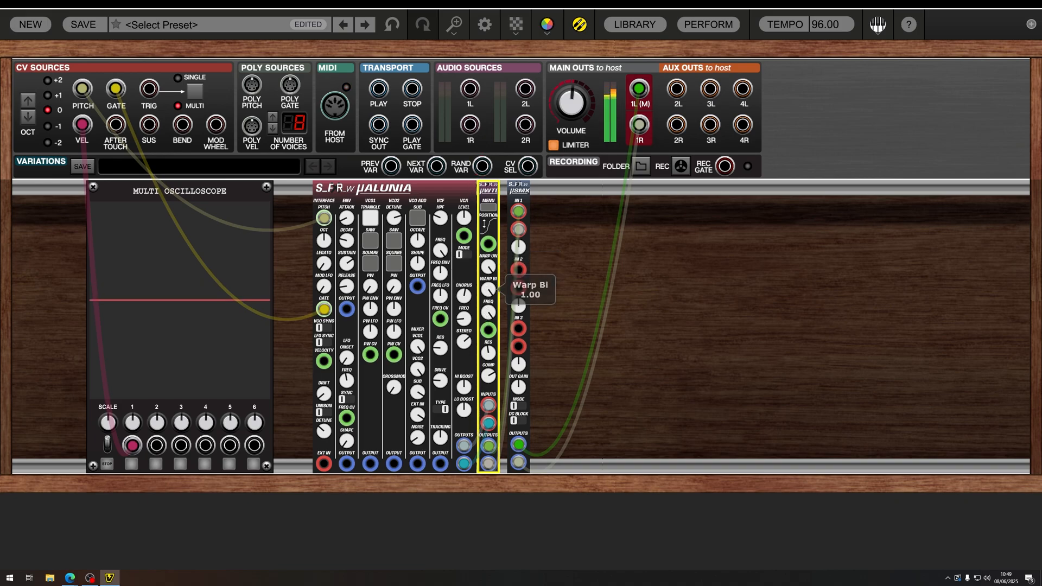
Step: Lower the µWTD's Warp Uni to -0.99 and readjust both warp amounts to compare the distortion curves
{"action": "left_click_drag", "start_coordinate": [488, 266], "coordinate": [470, 452]}
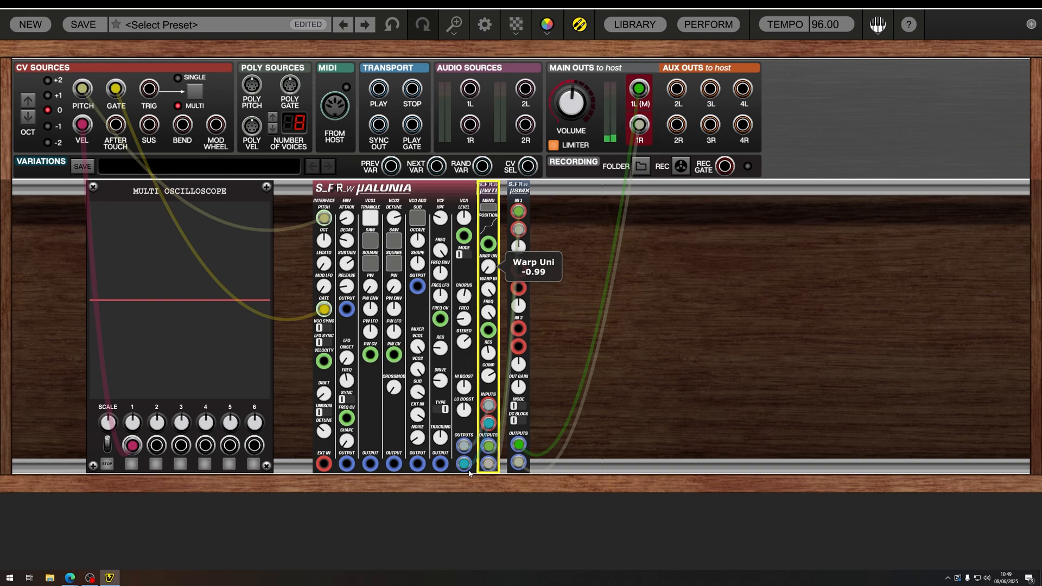
{"action": "left_click_drag", "start_coordinate": [488, 290], "coordinate": [480, 448]}
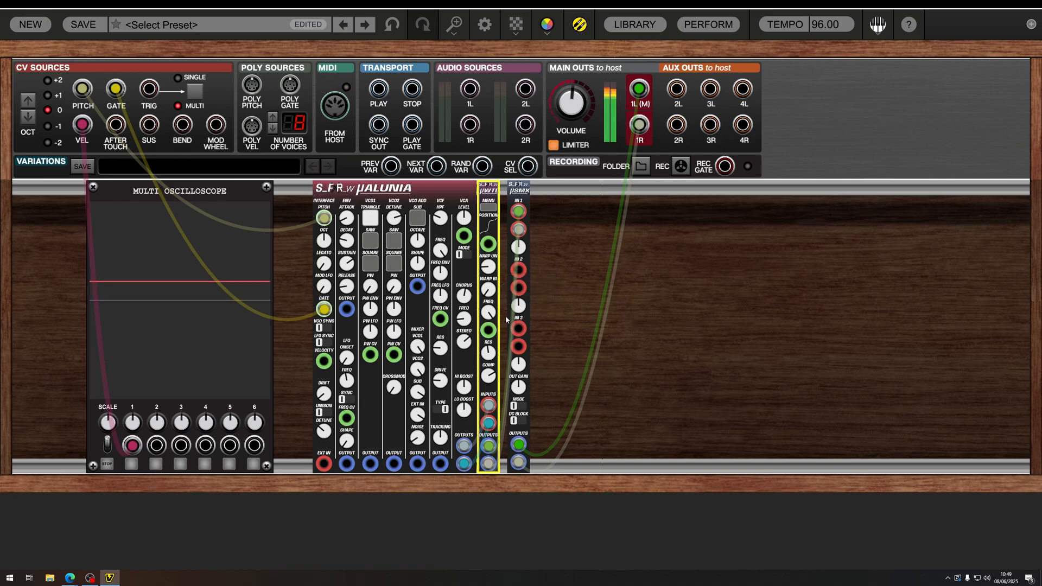
{"action": "left_click_drag", "start_coordinate": [494, 274], "coordinate": [490, 201]}
{"action": "left_click_drag", "start_coordinate": [497, 109], "coordinate": [497, 108]}
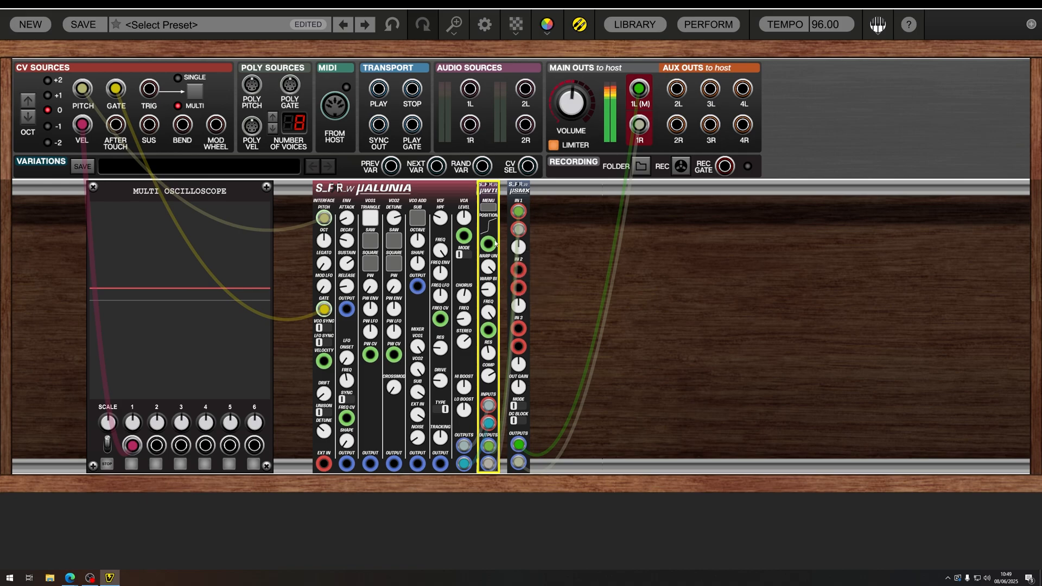
{"action": "left_click_drag", "start_coordinate": [490, 290], "coordinate": [514, 63]}
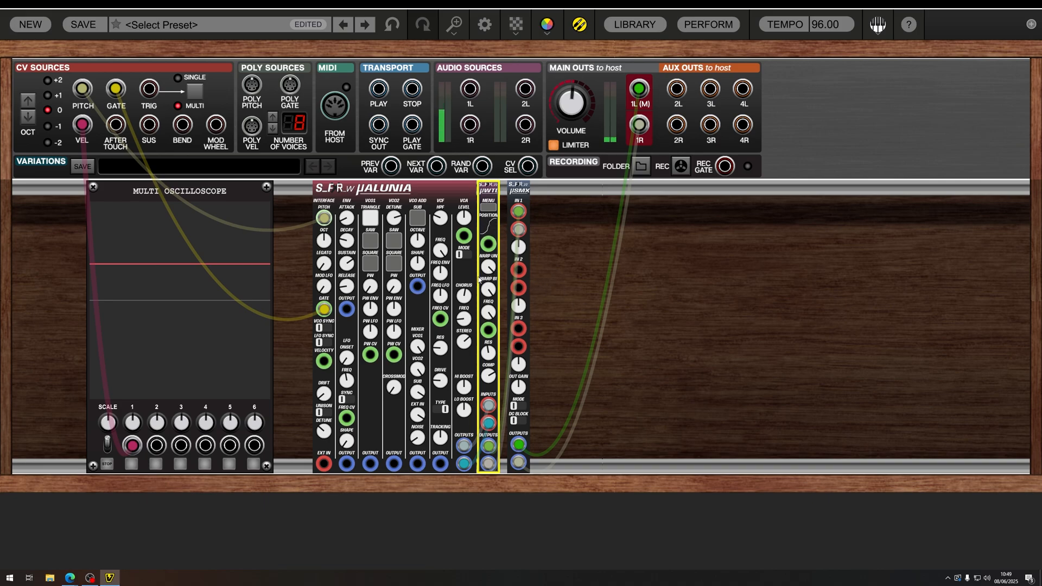
Step: Sweep the µWTD's Warp Uni amount and move Warp Bi through -1.00
{"action": "left_click_drag", "start_coordinate": [487, 267], "coordinate": [457, 512]}
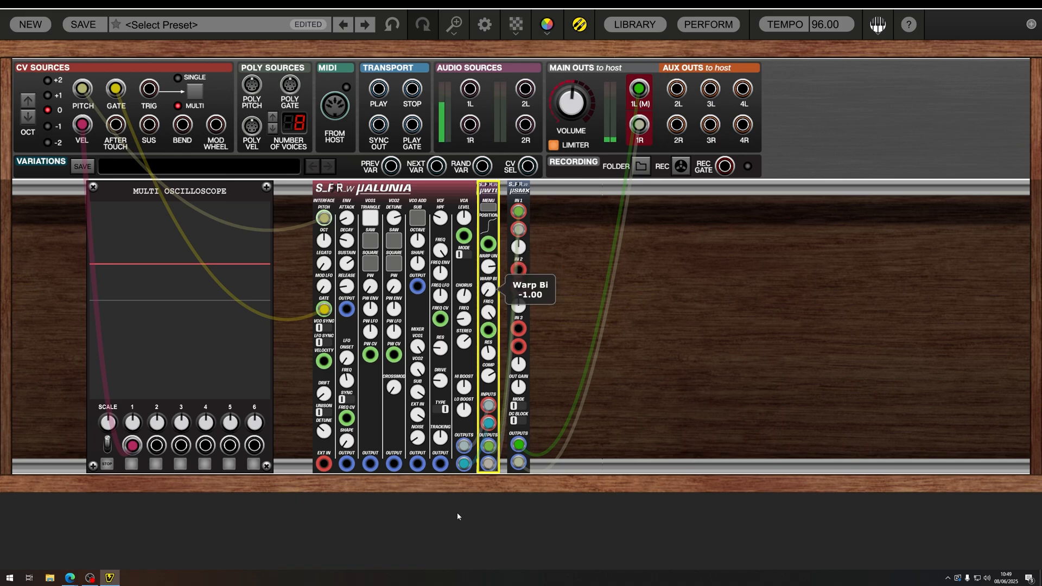
{"action": "left_click_drag", "start_coordinate": [471, 546], "coordinate": [527, 191]}
{"action": "left_click_drag", "start_coordinate": [506, 378], "coordinate": [519, 460]}
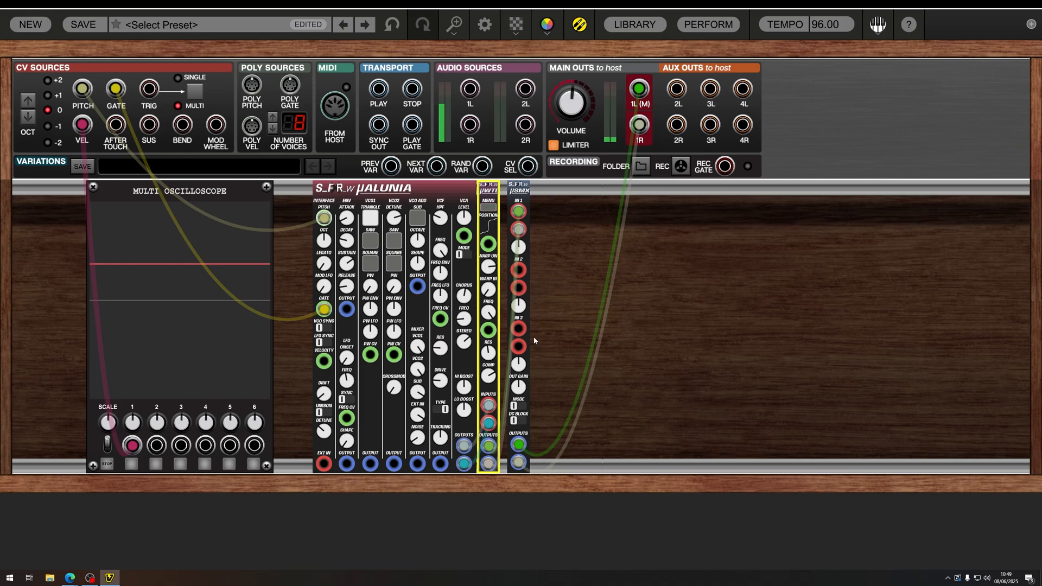
Step: Move the µSMX mixer directly beside the µWTD and load the WavTest.wav wavetable into the µWTD
{"action": "left_click_drag", "start_coordinate": [519, 187], "coordinate": [512, 188]}
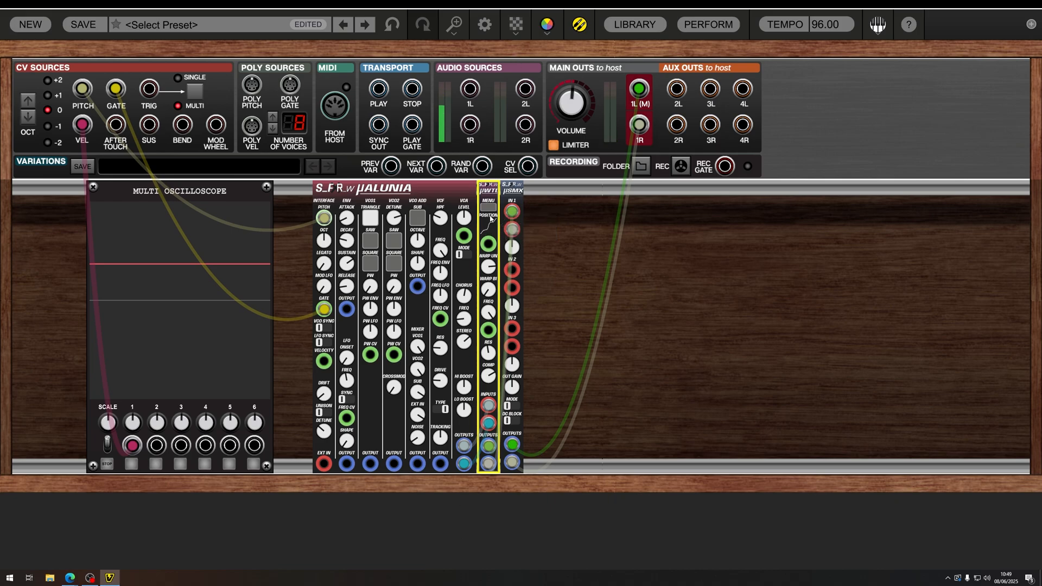
{"action": "left_click", "coordinate": [488, 207]}
{"action": "left_click", "coordinate": [500, 209]}
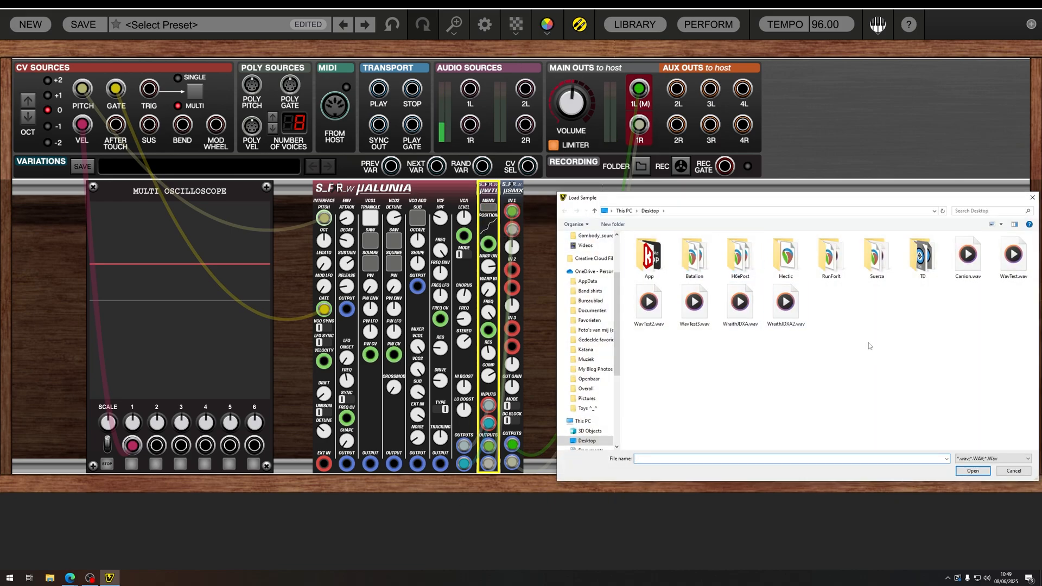
{"action": "double_click", "coordinate": [998, 259]}
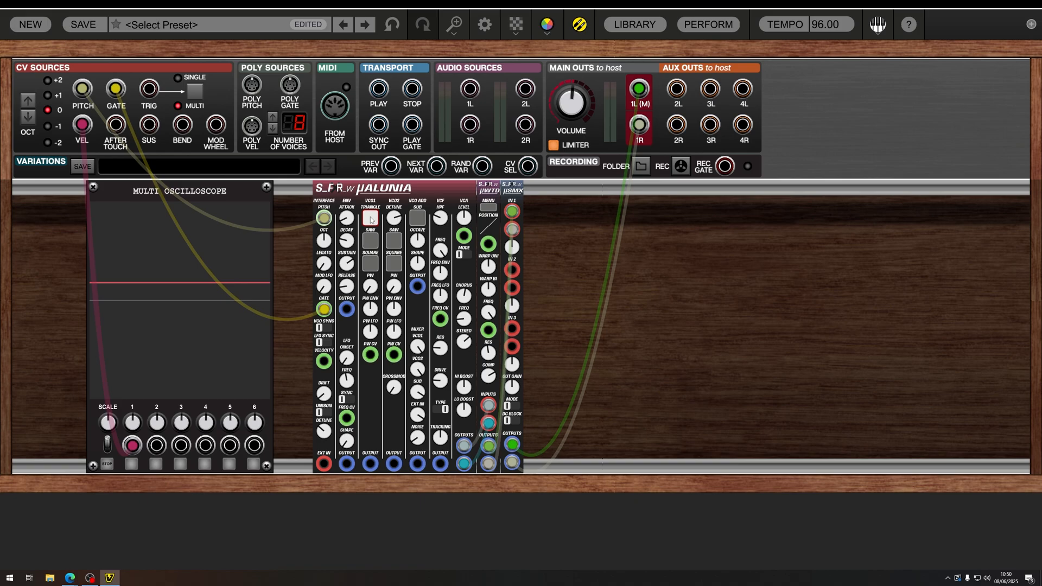
Step: Switch the µALUNIA's VCO1 from triangle to saw and lower the µWTD's filter cutoff
{"action": "left_click", "coordinate": [370, 240]}
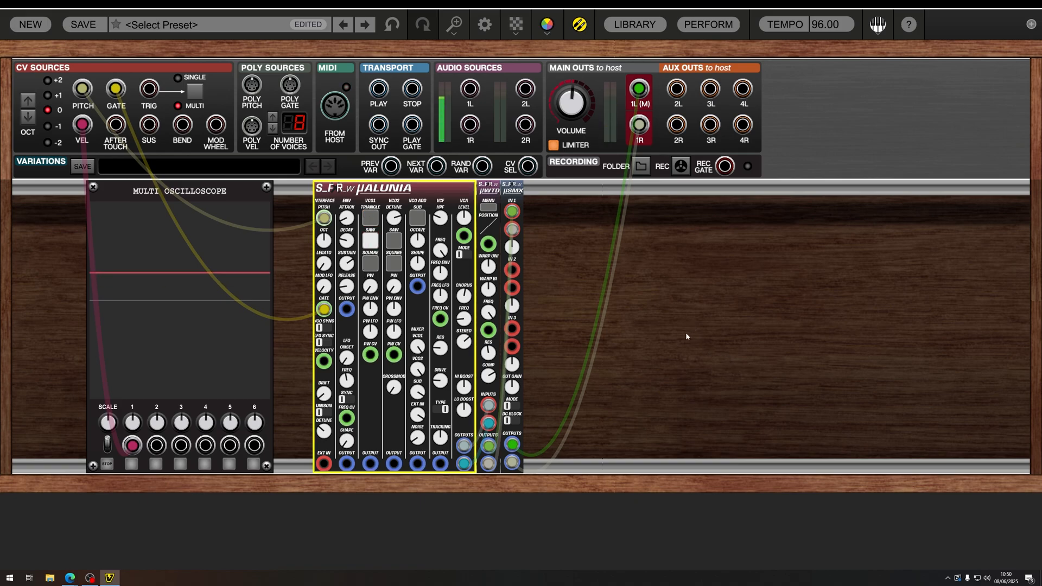
{"action": "mouse_move", "coordinate": [491, 316]}
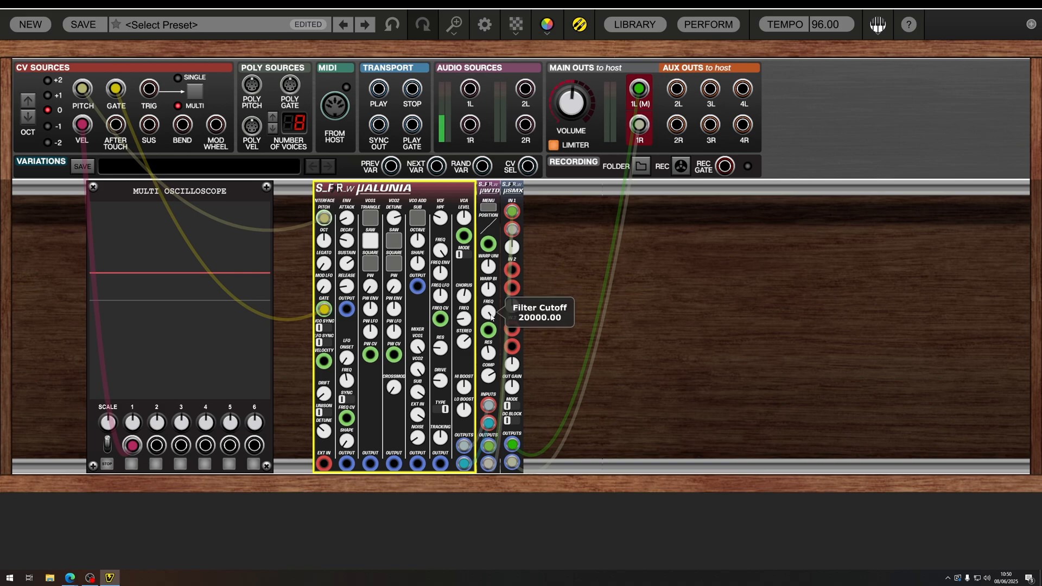
{"action": "mouse_move", "coordinate": [491, 317]}
{"action": "left_mouse_down"}
{"action": "mouse_move", "coordinate": [478, 450]}
{"action": "mouse_move", "coordinate": [490, 300]}
{"action": "left_mouse_up"}
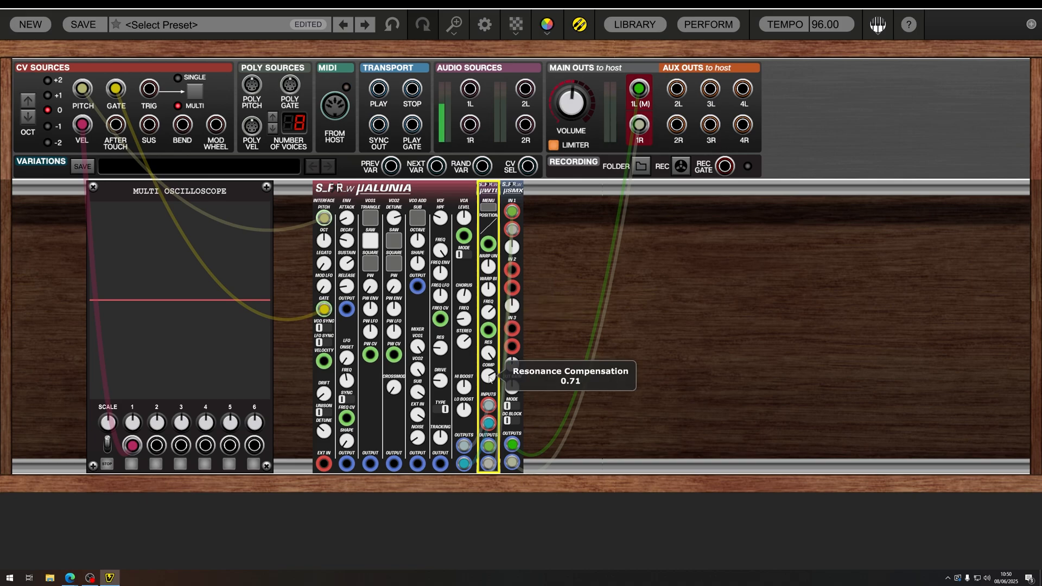
Step: Sweep the µWTD's resonance compensation down and back up to compare its effect at high filter resonance
{"action": "mouse_move", "coordinate": [490, 378]}
{"action": "left_click_drag", "start_coordinate": [489, 378], "coordinate": [486, 469]}
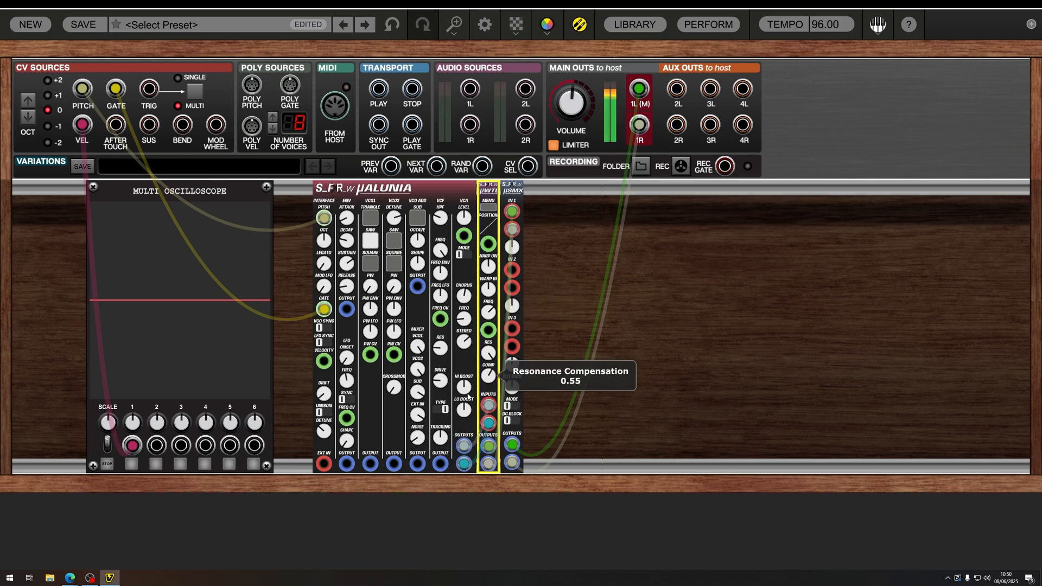
{"action": "left_click_drag", "start_coordinate": [469, 396], "coordinate": [477, 352]}
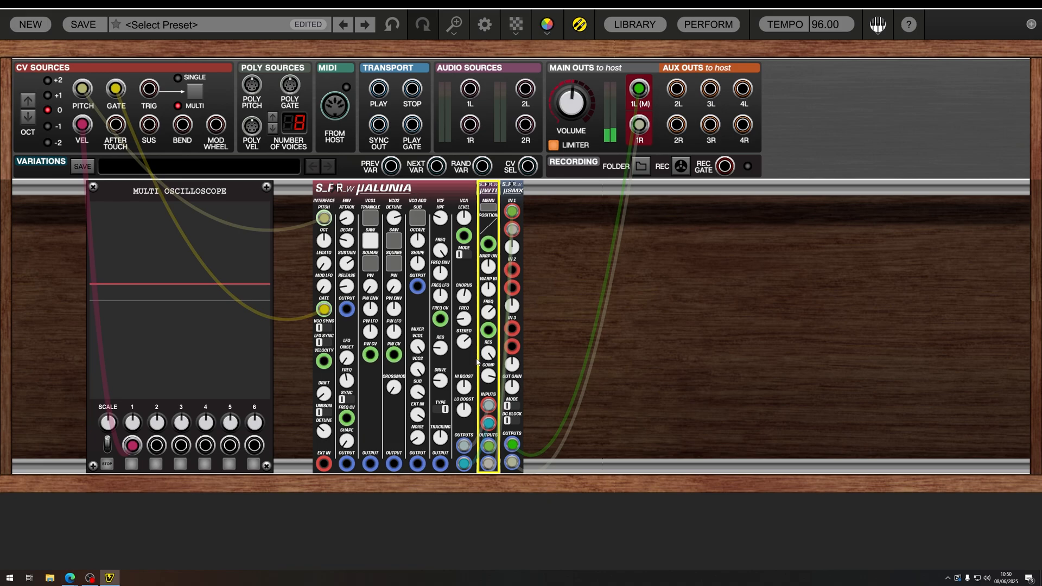
Step: Lower the µWTD's filter resonance from its maximum and readjust the filter cutoff to 7428.94
{"action": "mouse_move", "coordinate": [486, 359]}
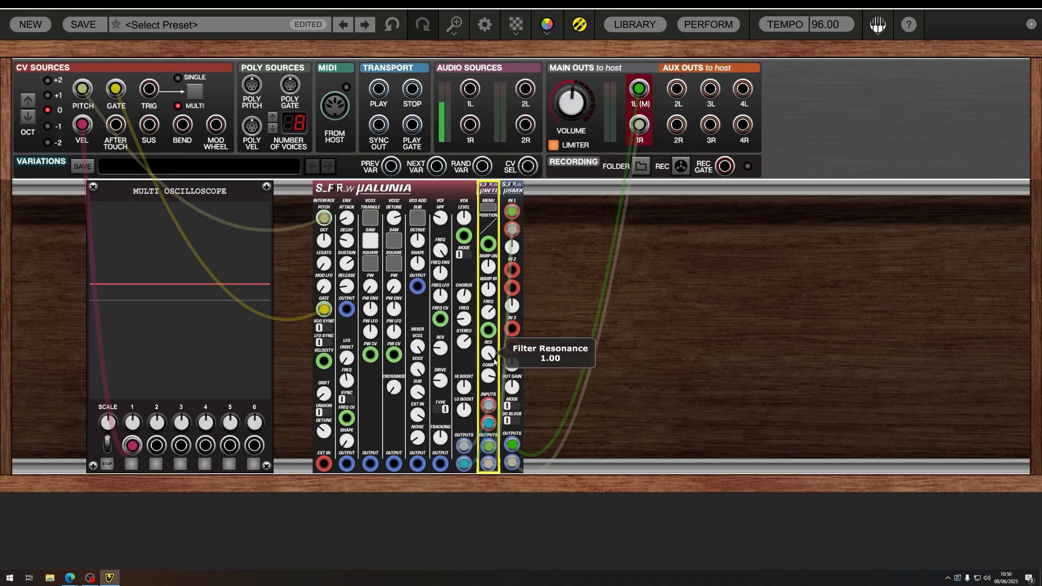
{"action": "left_click_drag", "start_coordinate": [493, 361], "coordinate": [492, 383]}
{"action": "left_click_drag", "start_coordinate": [486, 317], "coordinate": [470, 358]}
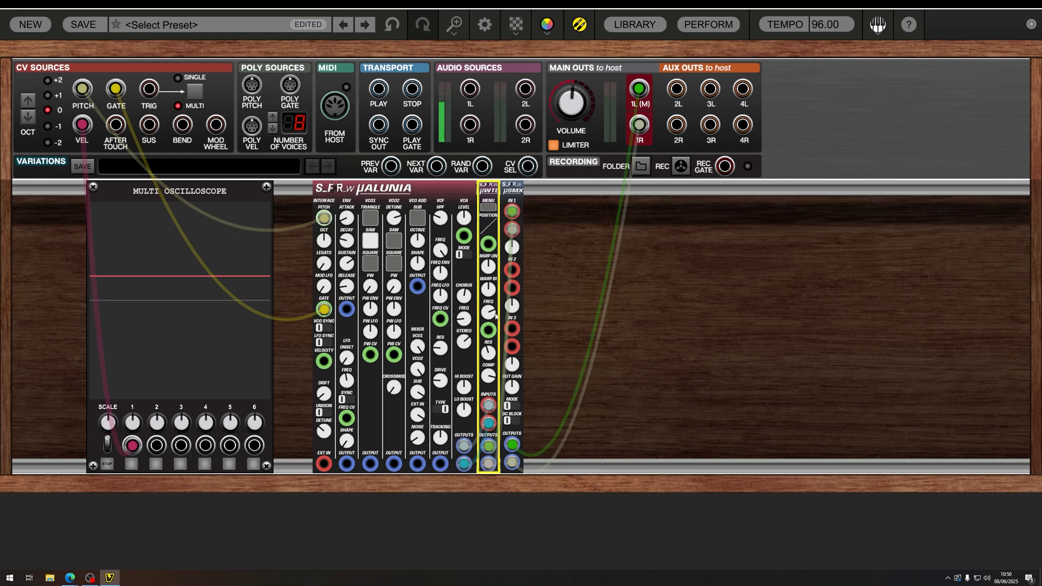
Step: Lower the µWTD's filter cutoff to 117.35 and readjust it to compare the filtered distortion
{"action": "mouse_move", "coordinate": [496, 316]}
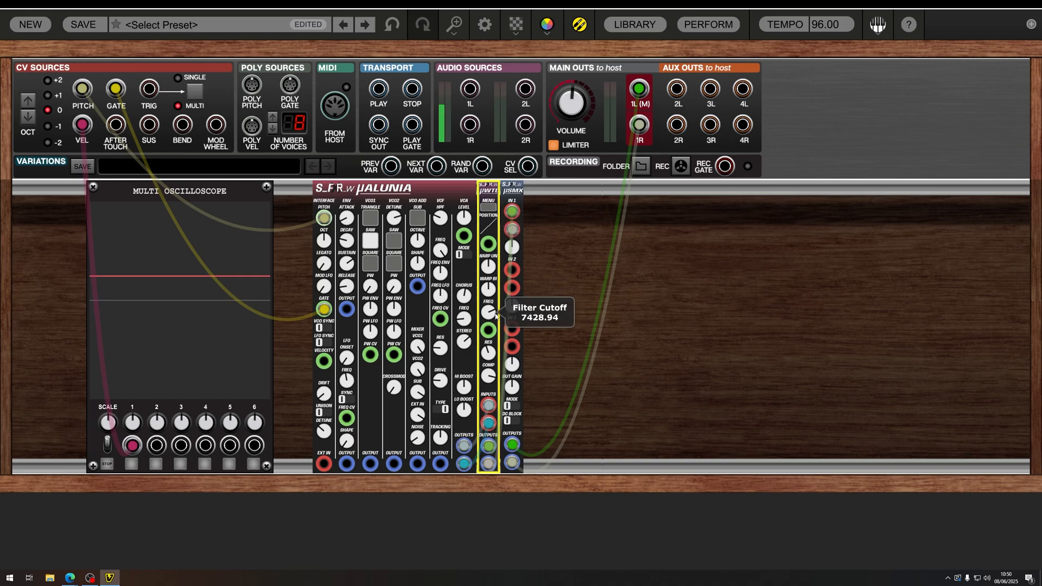
{"action": "left_click_drag", "start_coordinate": [495, 316], "coordinate": [484, 421]}
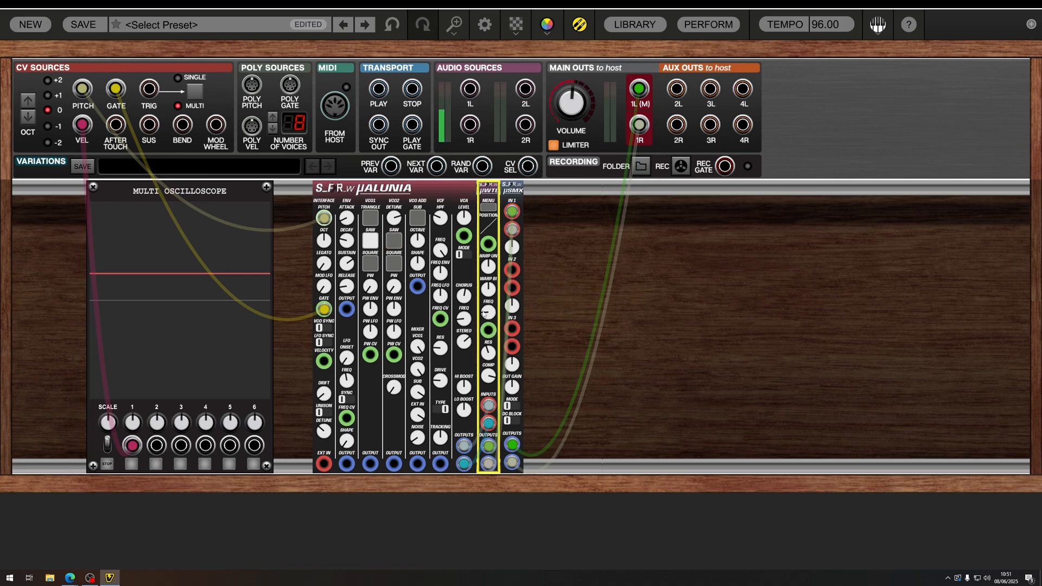
{"action": "mouse_move", "coordinate": [485, 316]}
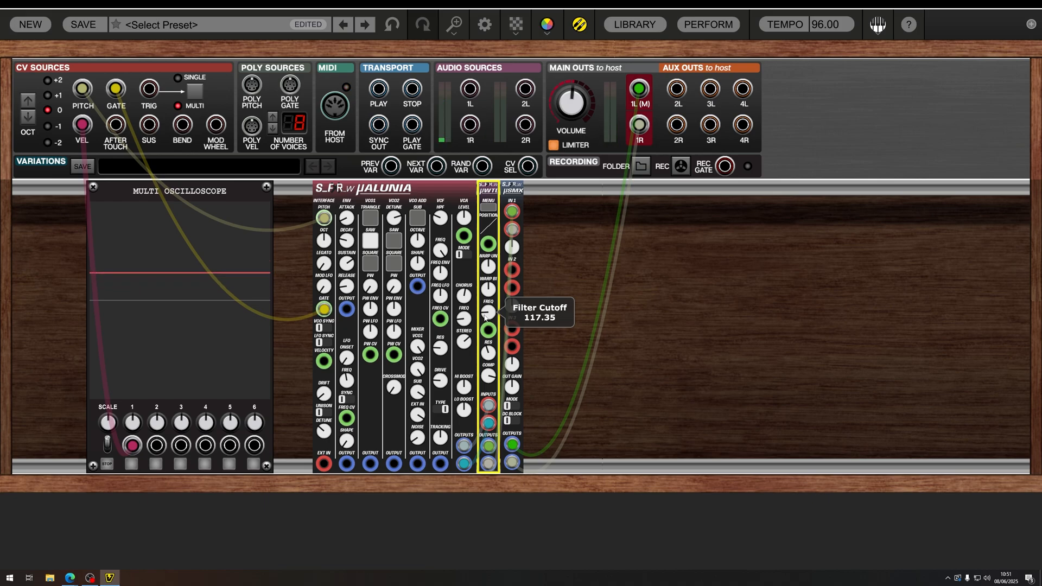
{"action": "left_click_drag", "start_coordinate": [485, 316], "coordinate": [492, 313]}
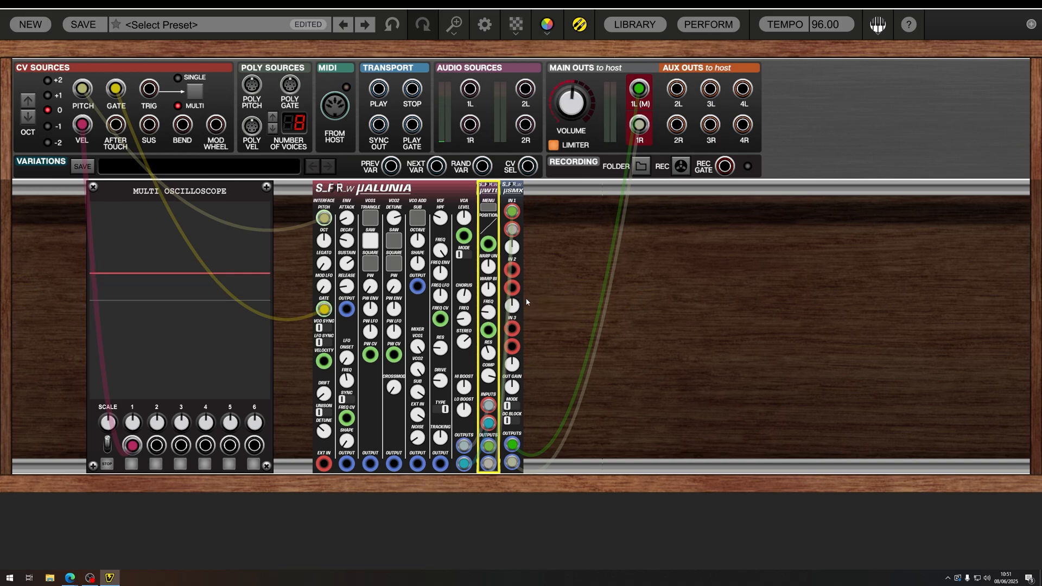
Step: Load the WavTest3.wav sample as the µWTD's wavetable
{"action": "left_click", "coordinate": [572, 251]}
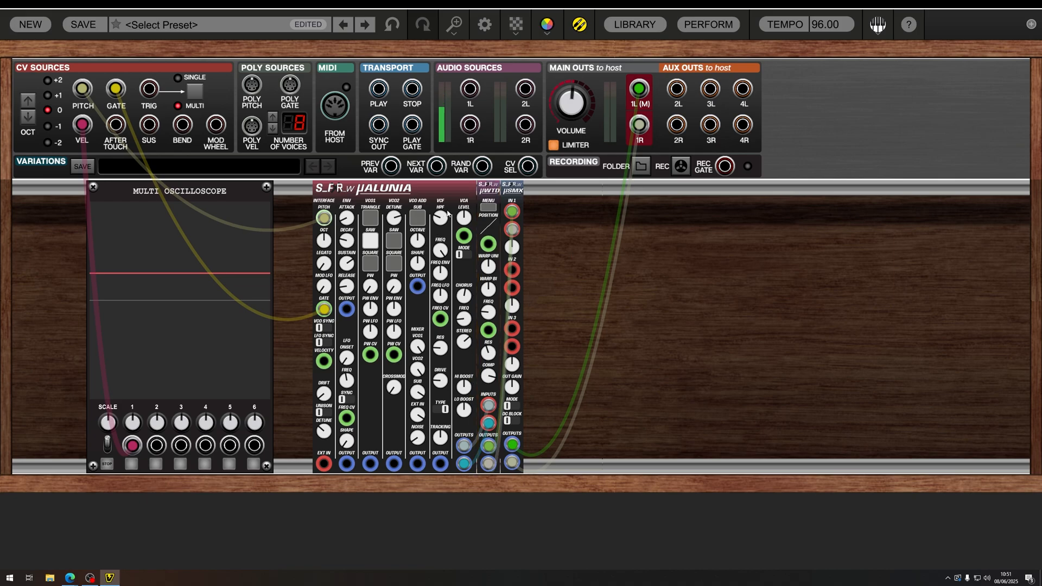
{"action": "left_click", "coordinate": [488, 207]}
{"action": "left_click", "coordinate": [511, 209]}
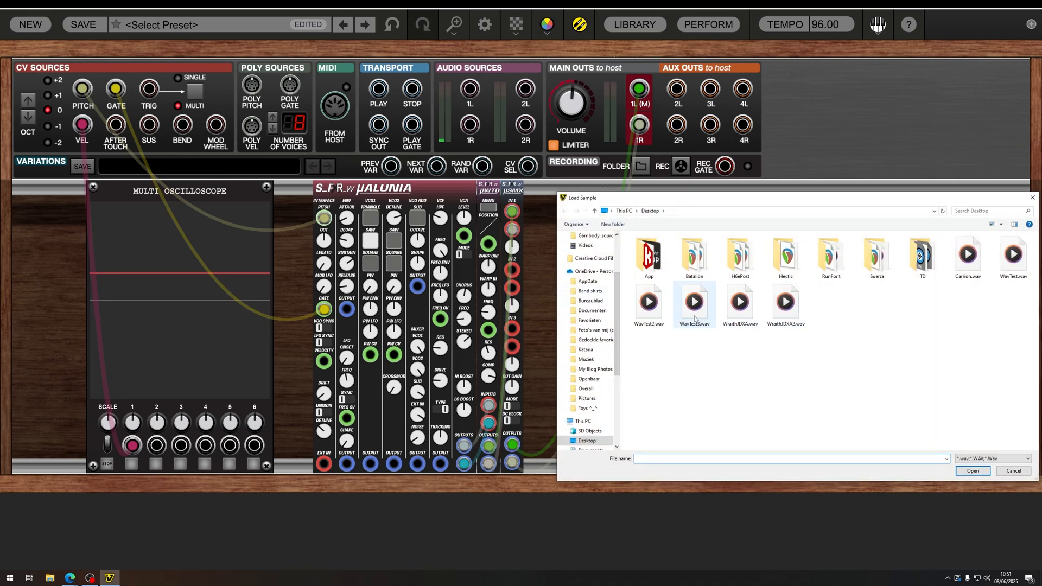
{"action": "double_click", "coordinate": [697, 303]}
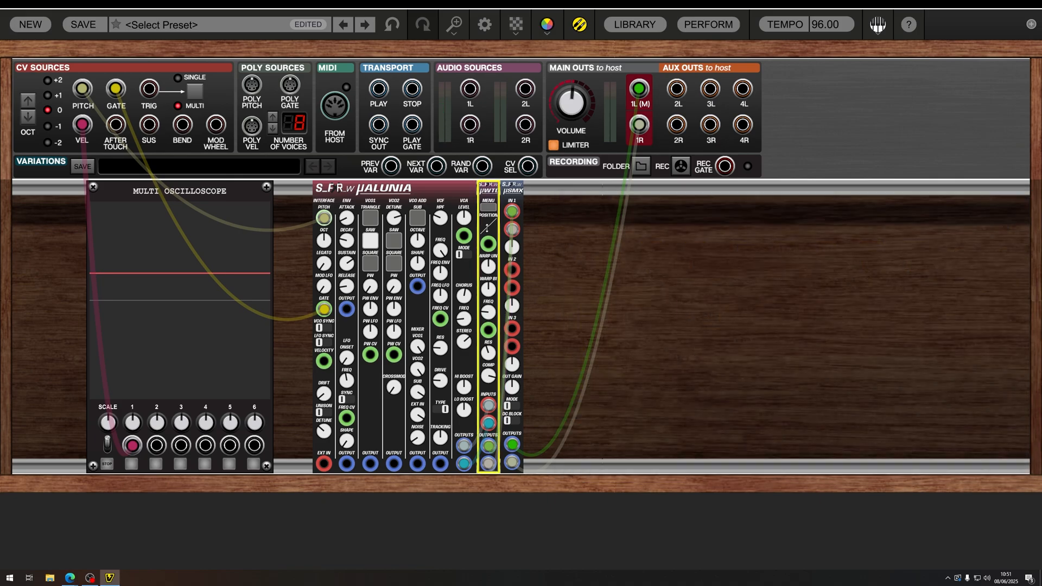
Step: Adjust the µWTD's wavetable position and sweep its filter cutoff to audition the loaded wavetable
{"action": "left_click_drag", "start_coordinate": [487, 228], "coordinate": [546, 313]}
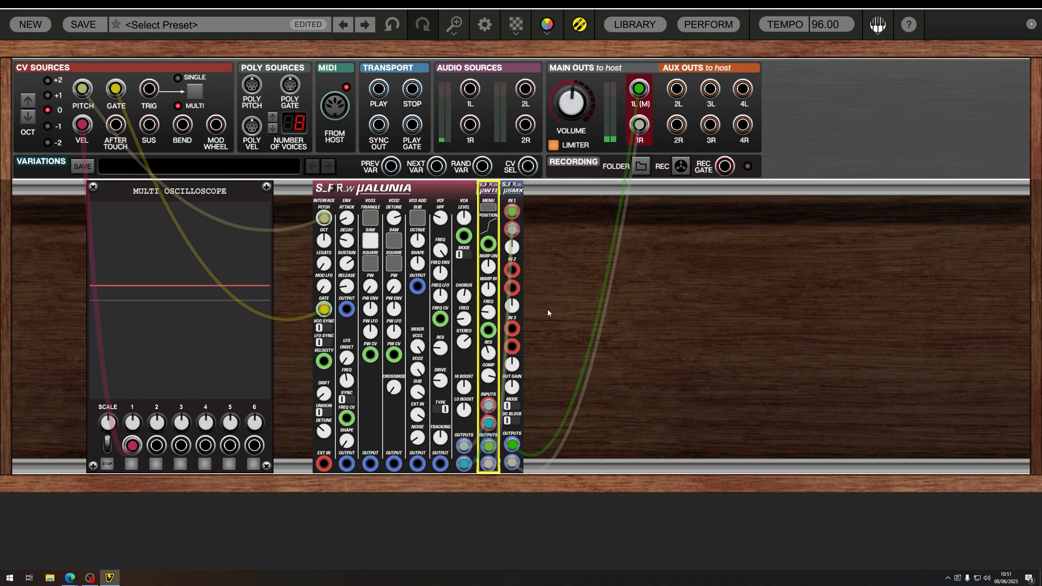
{"action": "left_click_drag", "start_coordinate": [495, 320], "coordinate": [484, 327]}
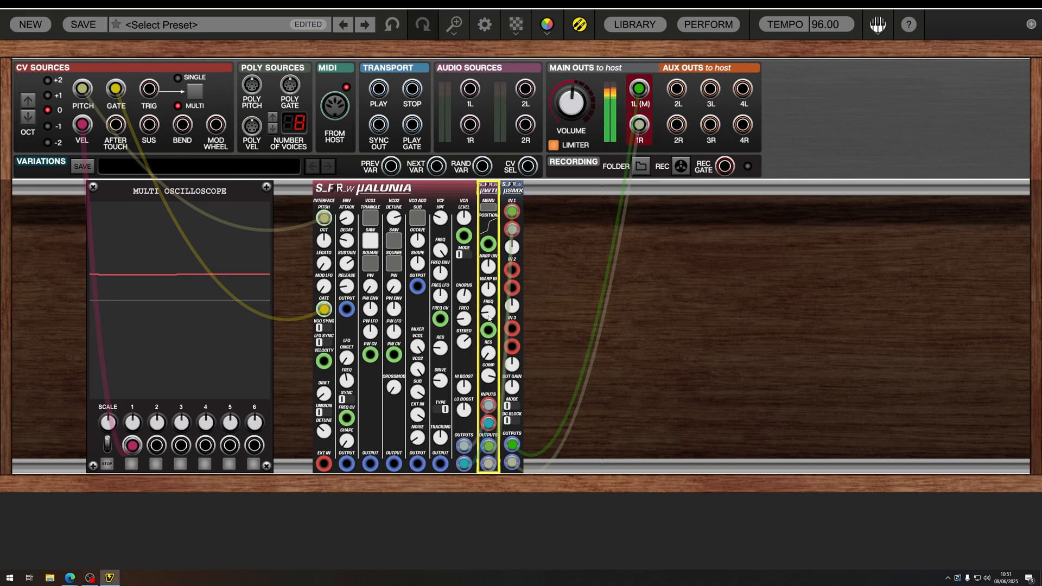
{"action": "mouse_move", "coordinate": [489, 318]}
{"action": "left_mouse_down"}
{"action": "mouse_move", "coordinate": [497, 253]}
{"action": "mouse_move", "coordinate": [493, 325]}
{"action": "mouse_move", "coordinate": [490, 314]}
{"action": "left_mouse_up"}
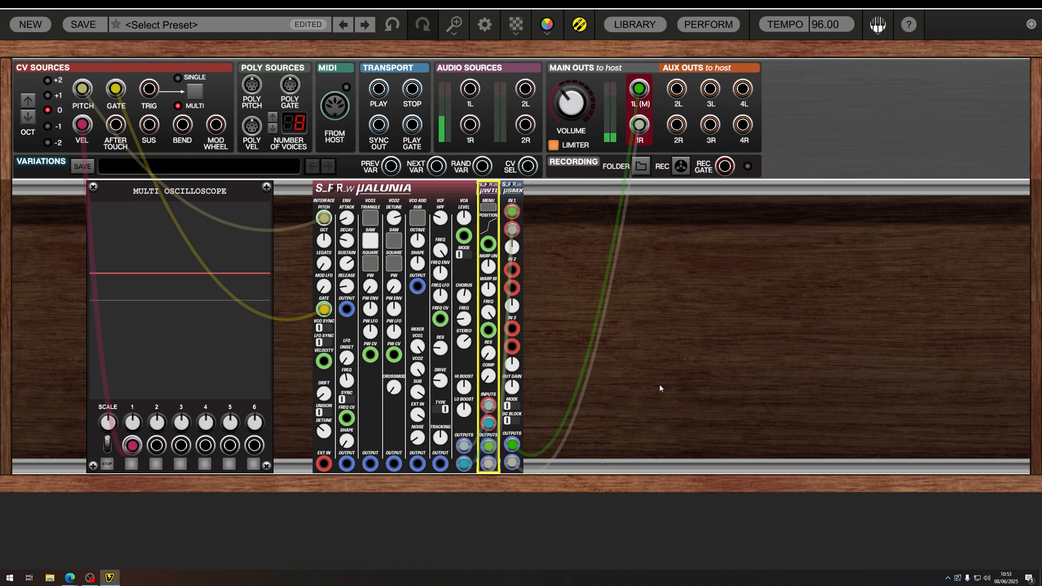
Step: Generate an FM wavetable in the µWTD and sweep its position down to about 0.16
{"action": "left_click_drag", "start_coordinate": [480, 225], "coordinate": [481, 227]}
{"action": "left_click", "coordinate": [488, 206]}
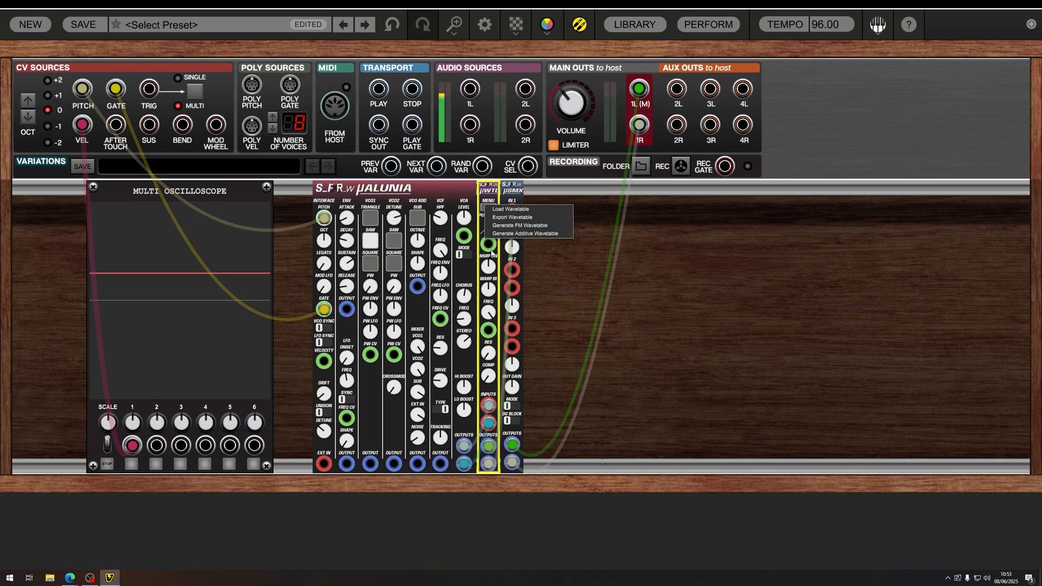
{"action": "left_click", "coordinate": [507, 226]}
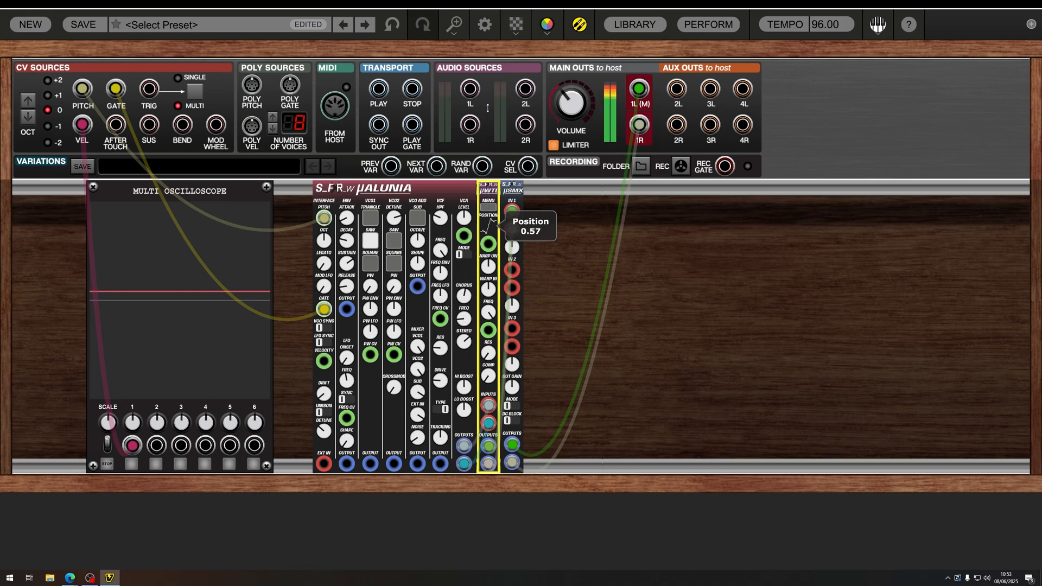
{"action": "left_click_drag", "start_coordinate": [503, 33], "coordinate": [460, 364]}
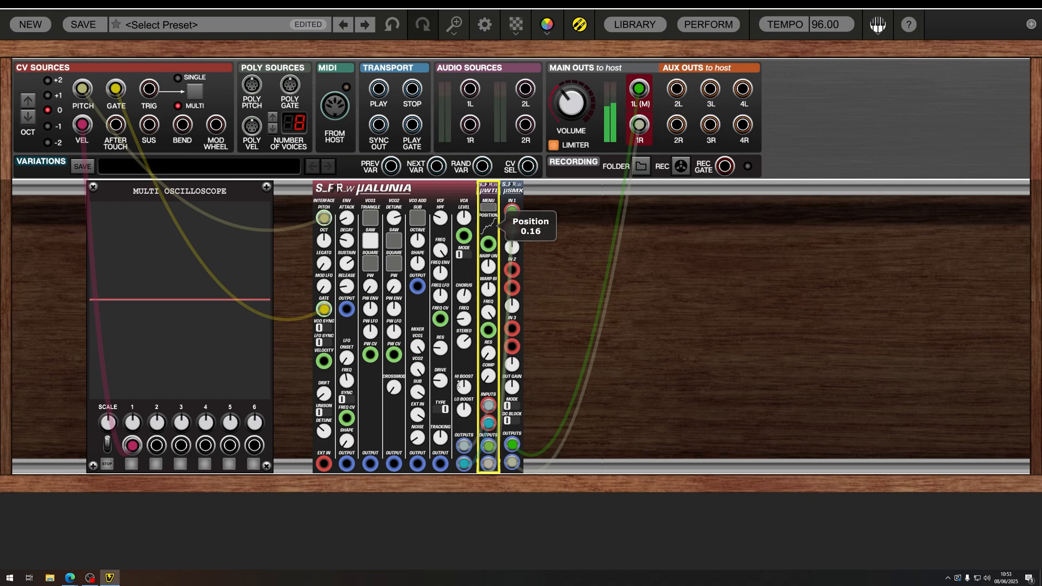
Step: Adjust the µWTD's unipolar and bipolar warp, and reshape its filter using cutoff and resonance
{"action": "left_click_drag", "start_coordinate": [488, 266], "coordinate": [486, 343]}
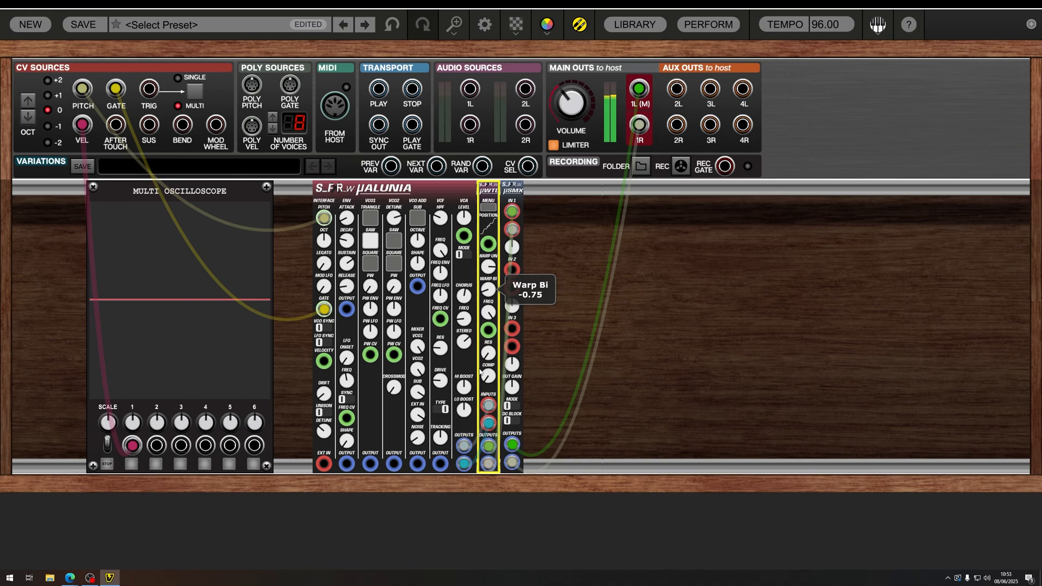
{"action": "left_click_drag", "start_coordinate": [474, 407], "coordinate": [470, 405]}
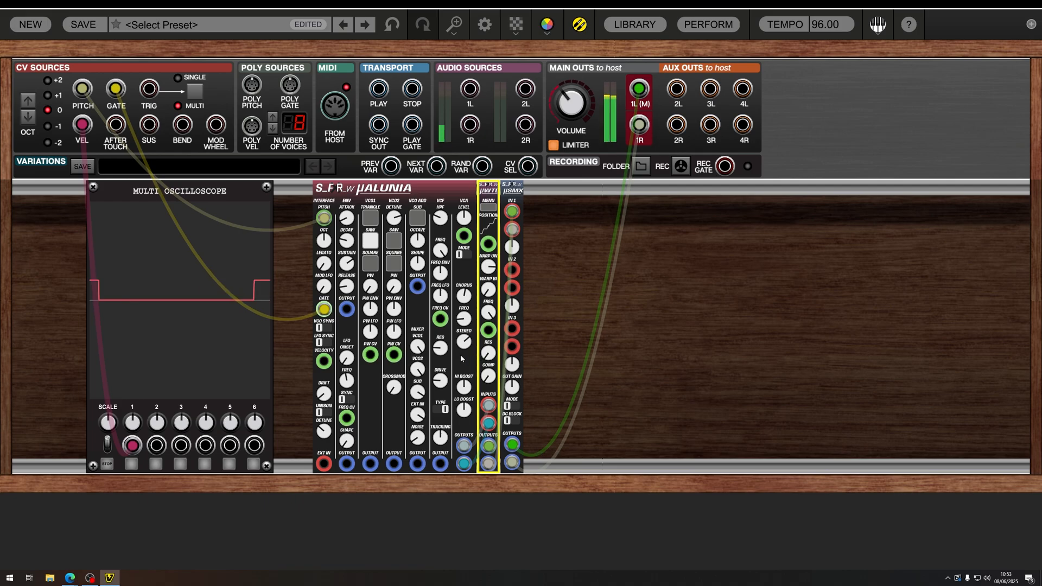
{"action": "left_click_drag", "start_coordinate": [490, 319], "coordinate": [475, 470]}
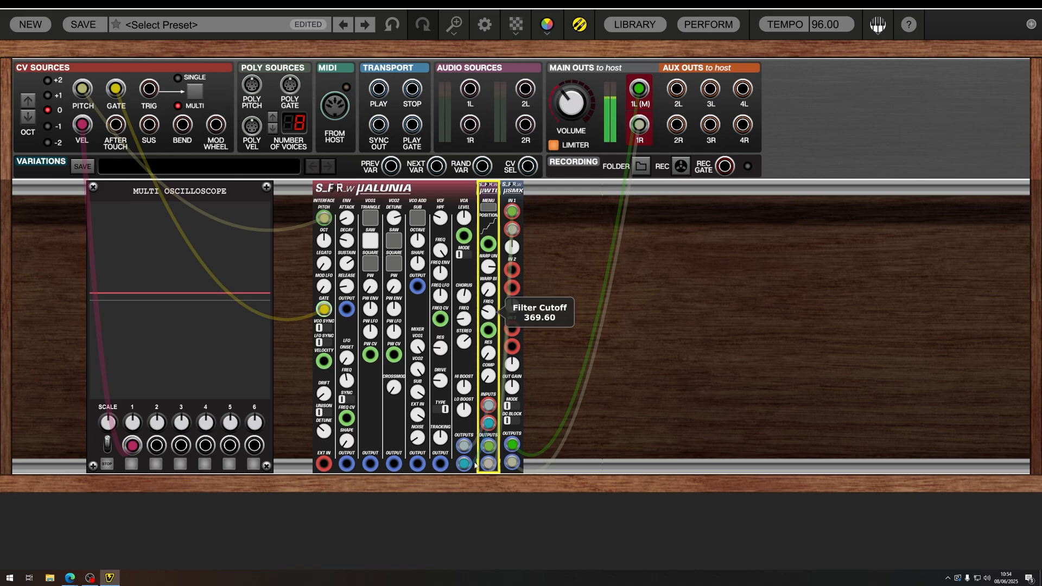
{"action": "left_click_drag", "start_coordinate": [488, 353], "coordinate": [502, 299]}
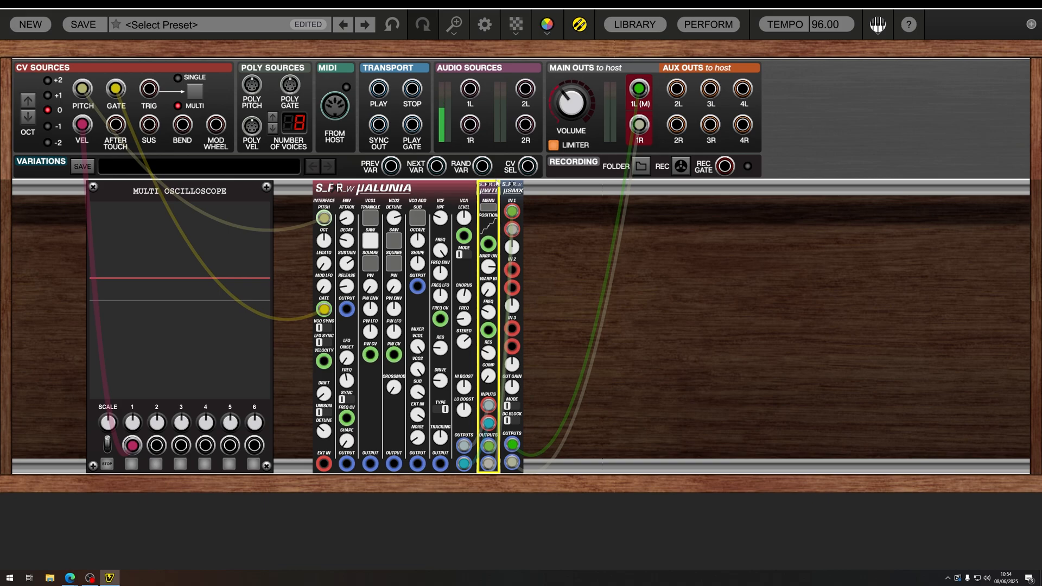
Step: Lower the µALUNIA's VCA level and bring it back up to compare how input level drives the distortion
{"action": "left_click", "coordinate": [567, 281]}
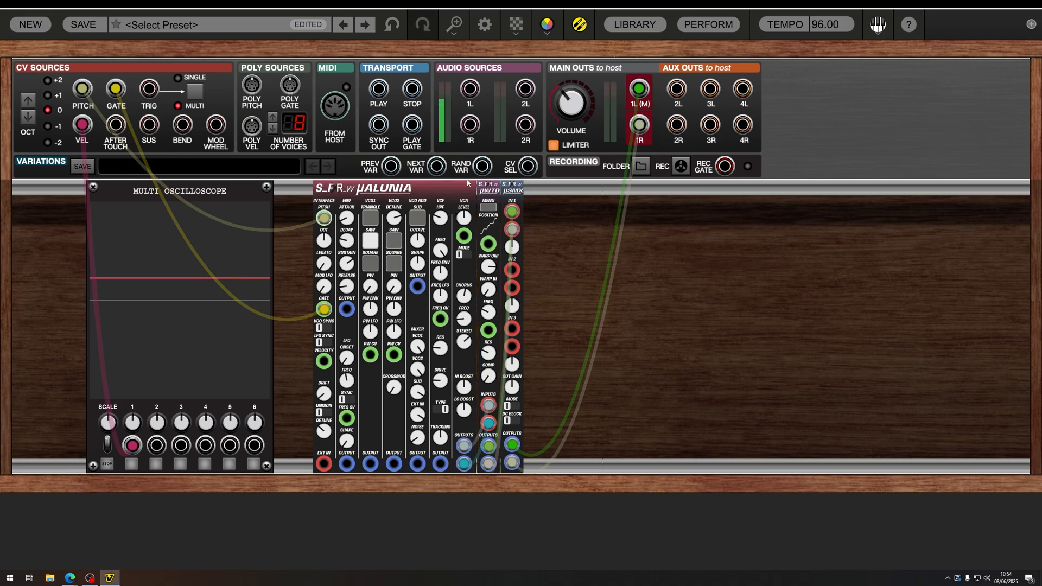
{"action": "left_click", "coordinate": [463, 219]}
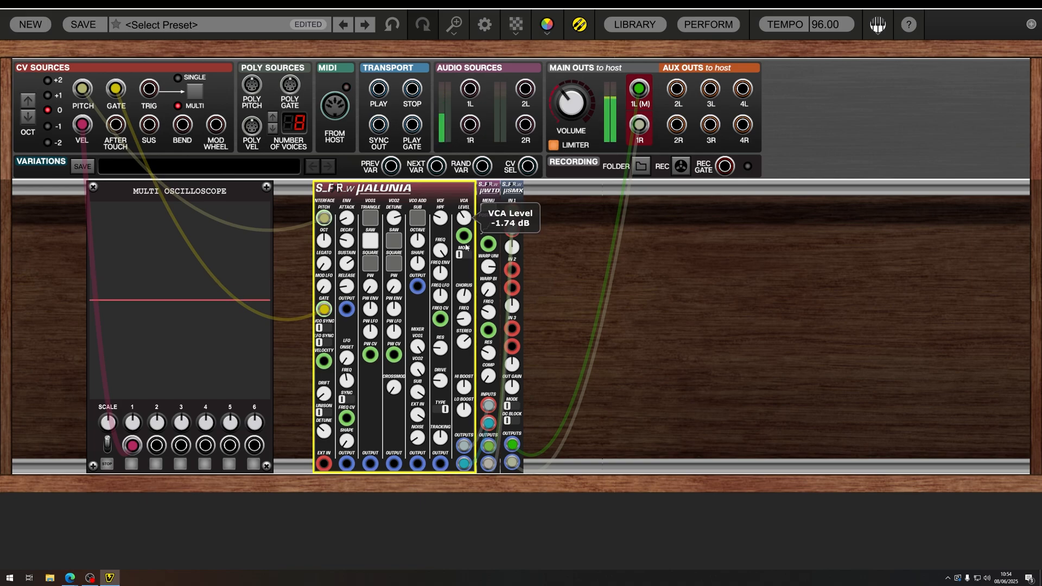
{"action": "left_click_drag", "start_coordinate": [465, 248], "coordinate": [448, 320]}
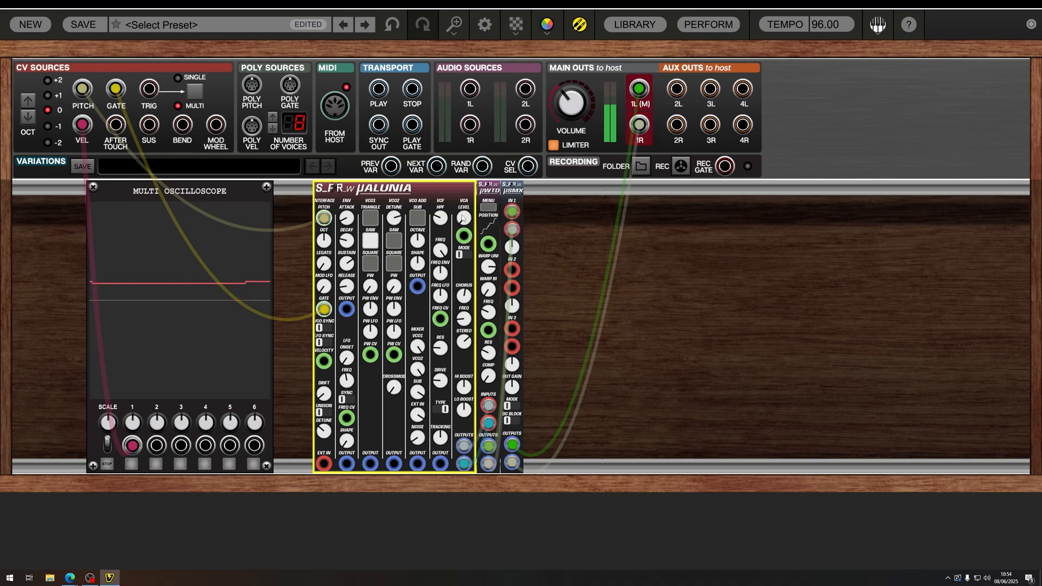
{"action": "mouse_move", "coordinate": [463, 217]}
{"action": "left_mouse_down"}
{"action": "mouse_move", "coordinate": [480, 158]}
{"action": "mouse_move", "coordinate": [480, 221]}
{"action": "mouse_move", "coordinate": [466, 215]}
{"action": "left_mouse_up"}
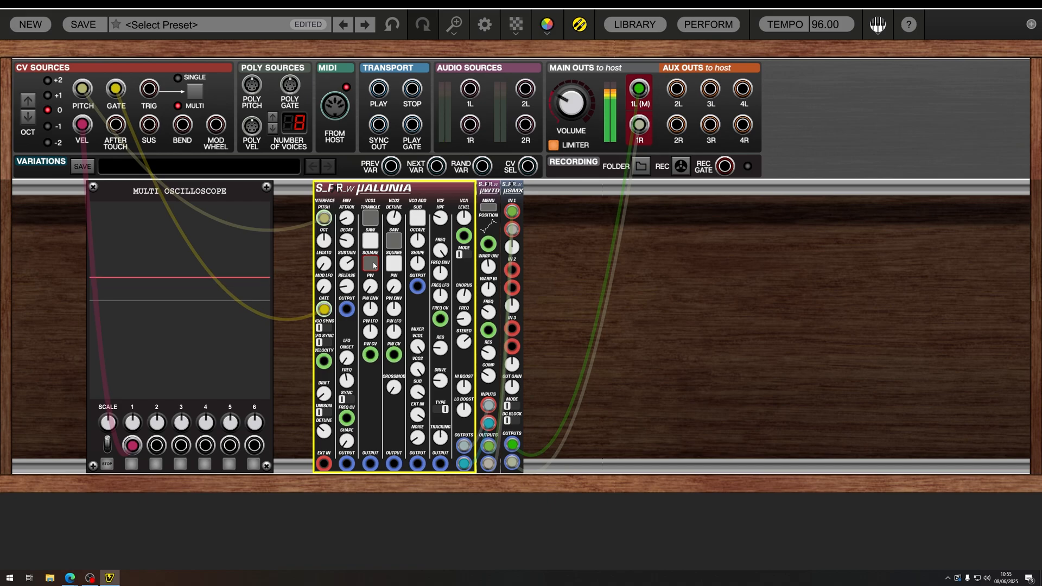
Step: Change the µWTD's wavetable position and lower the µALUNIA's VCA level
{"action": "left_click", "coordinate": [488, 226]}
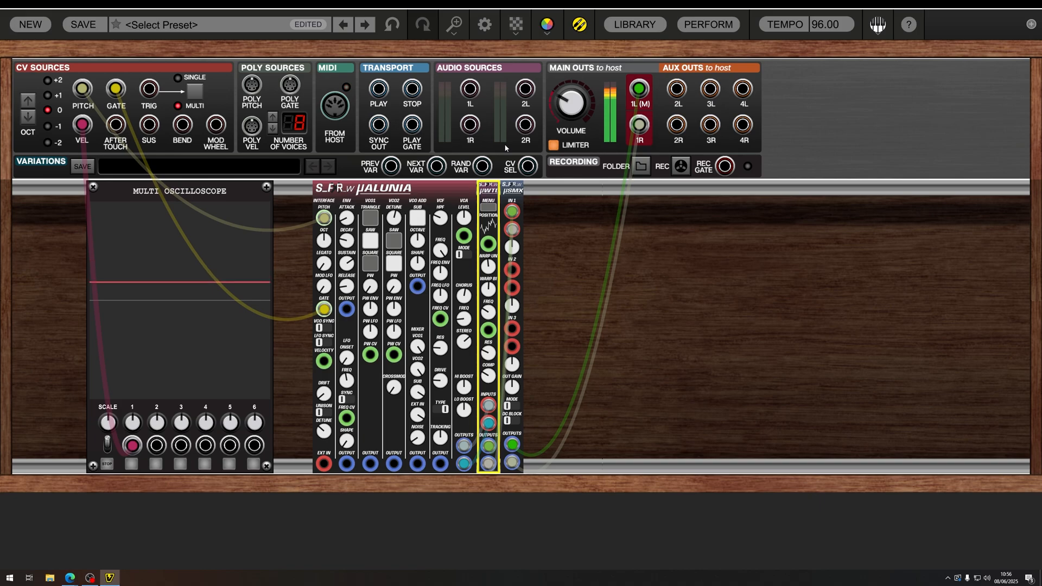
{"action": "left_click_drag", "start_coordinate": [461, 219], "coordinate": [455, 263]}
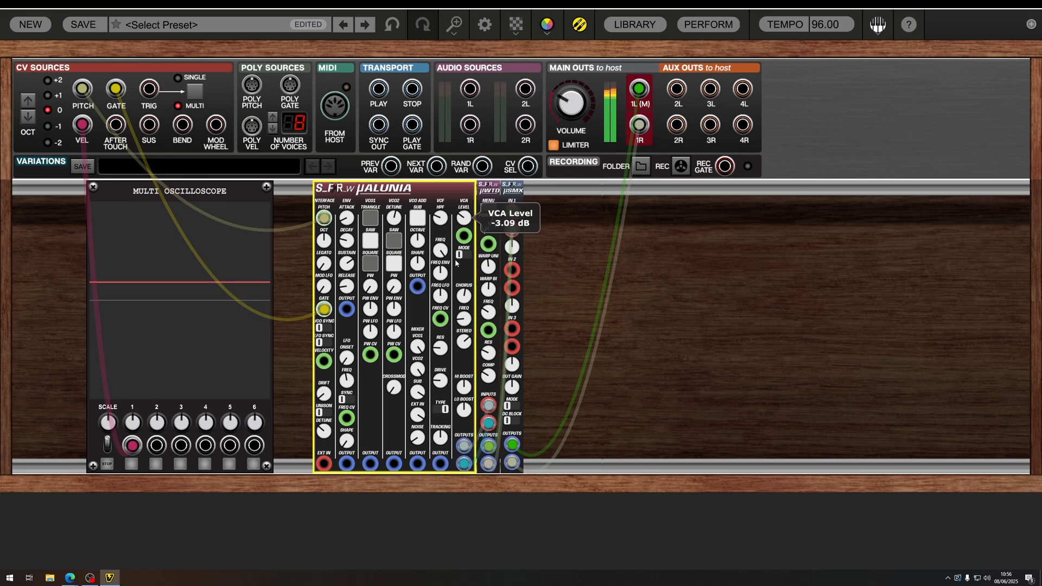
{"action": "left_click_drag", "start_coordinate": [450, 307], "coordinate": [444, 343]}
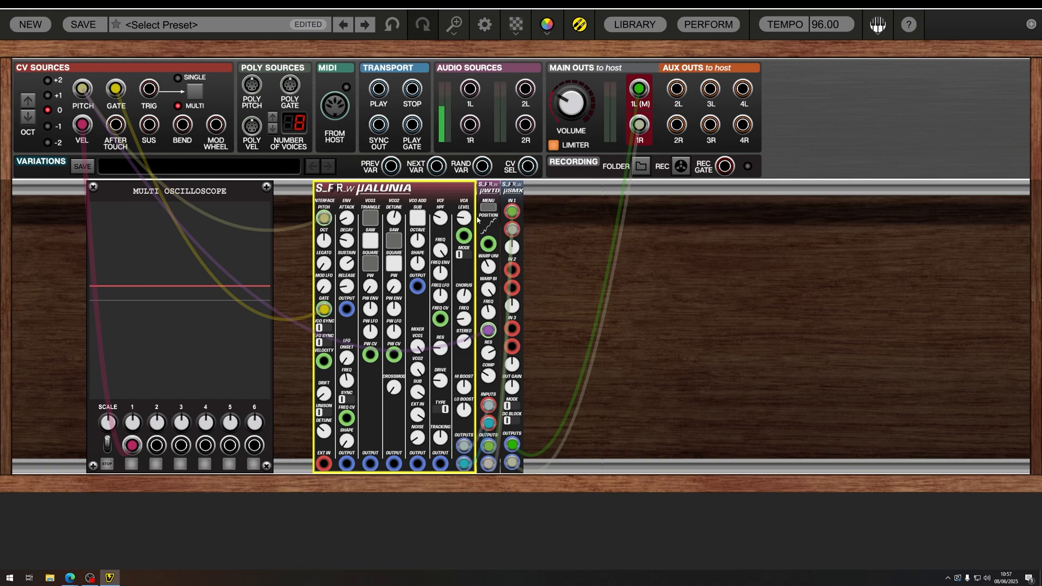
Step: Patch the µALUNIA's LFO output to the µWTD's position CV input
{"action": "left_click", "coordinate": [545, 234]}
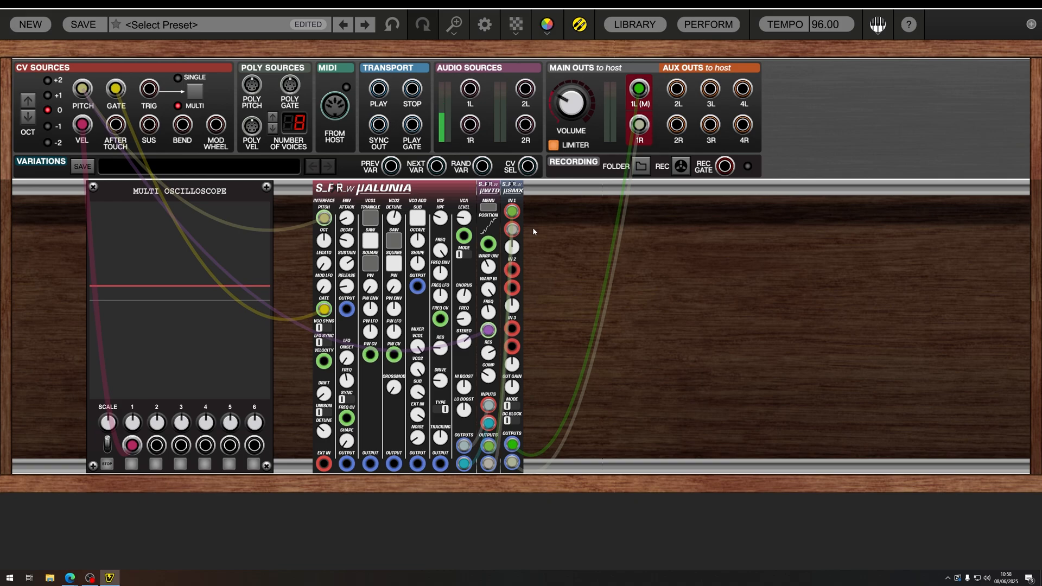
{"action": "left_click_drag", "start_coordinate": [488, 244], "coordinate": [346, 463]}
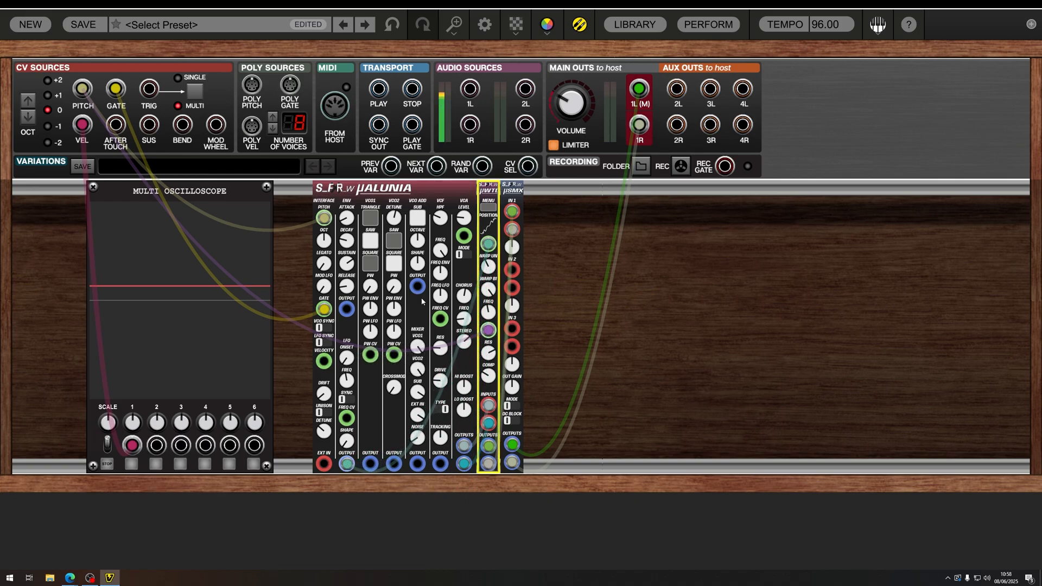
Step: Set the µALUNIA's LFO tempo sync to Free, switch its LFO Sync setting and adjust the LFO shape
{"action": "left_click", "coordinate": [350, 390]}
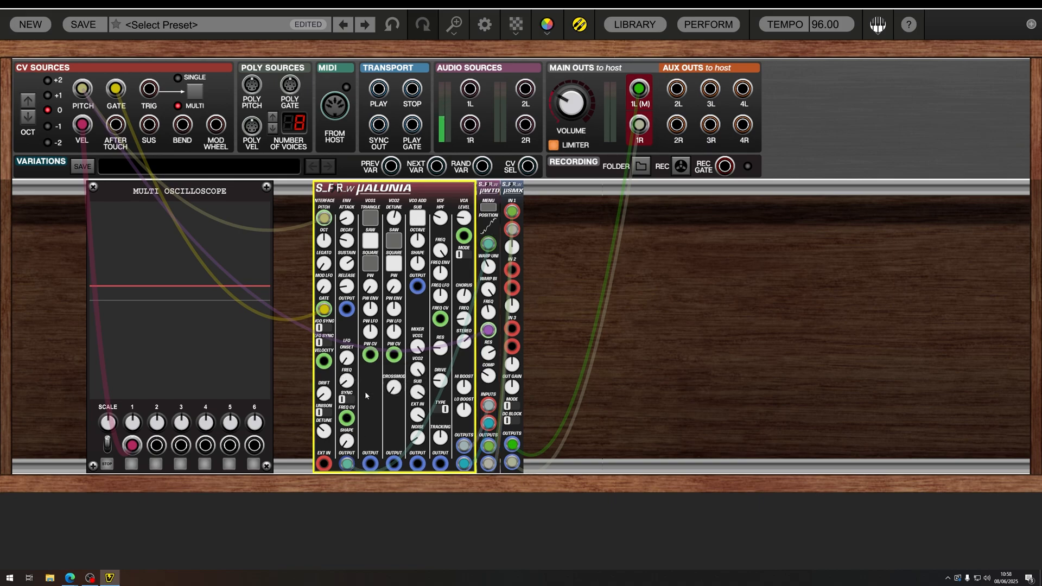
{"action": "left_click", "coordinate": [342, 399]}
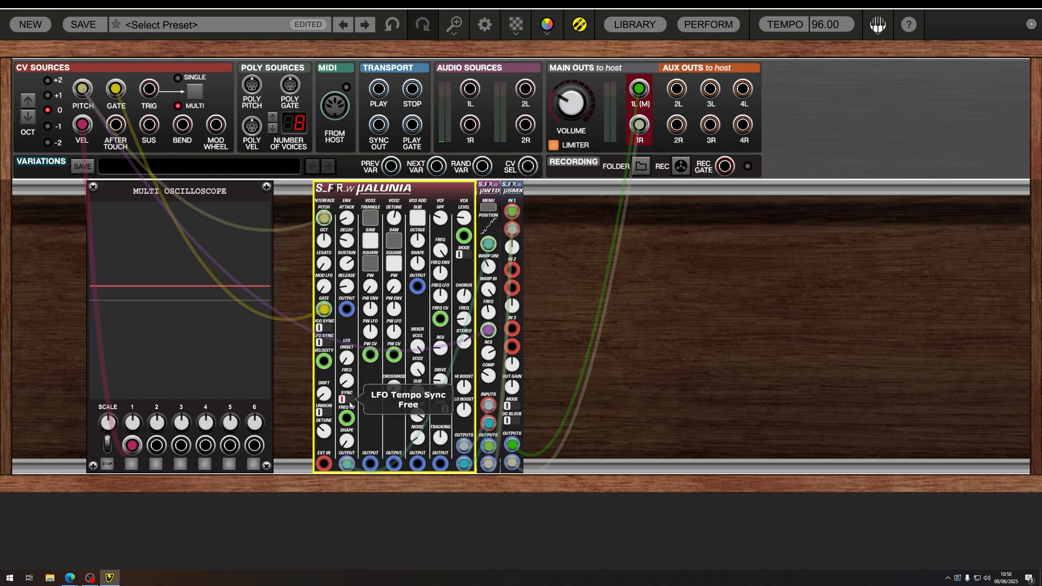
{"action": "left_click", "coordinate": [319, 342]}
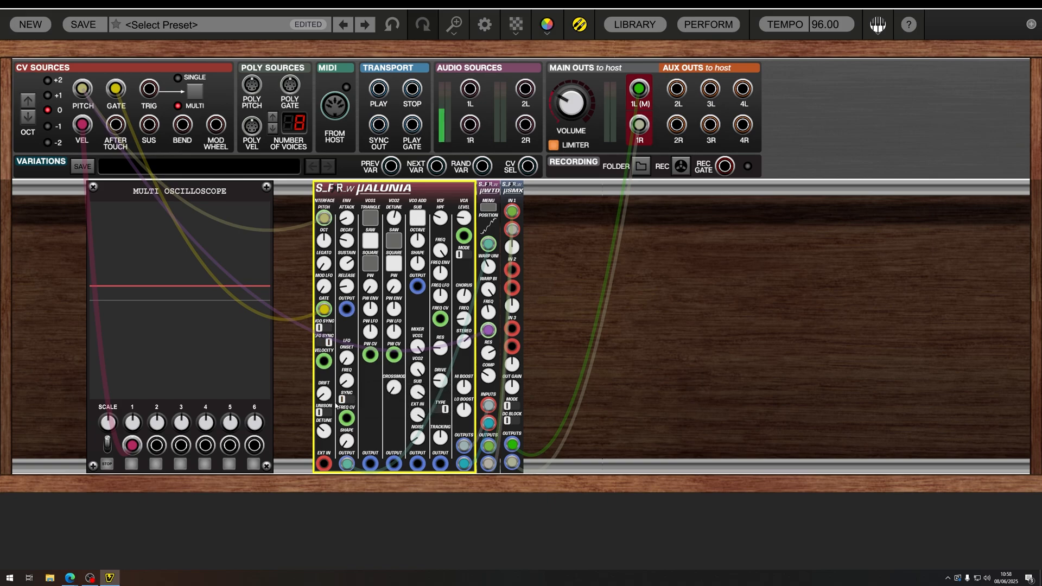
{"action": "left_click_drag", "start_coordinate": [357, 448], "coordinate": [360, 367]}
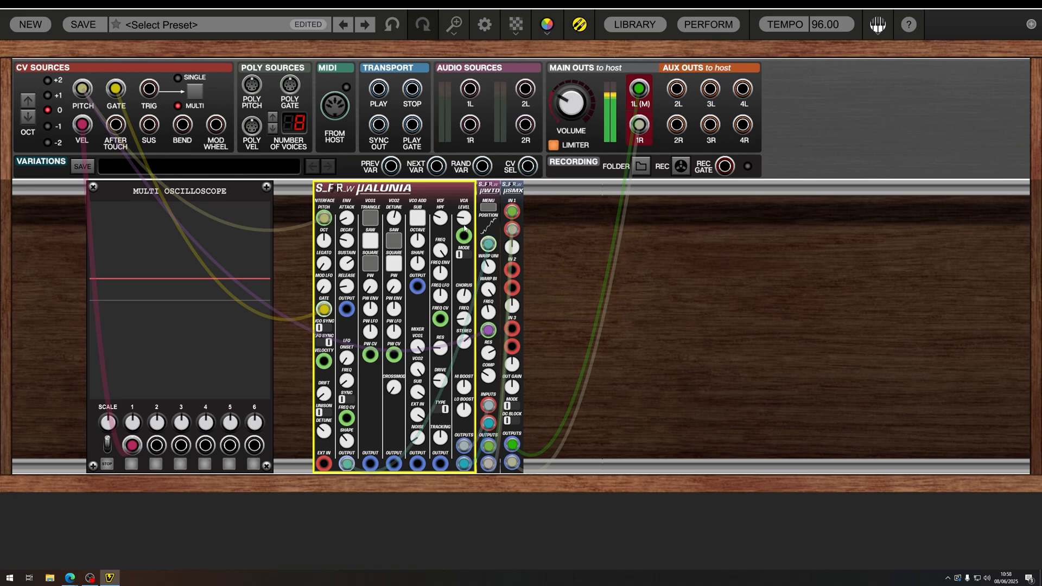
Step: Sweep the µALUNIA's LFO onset to compare its effect on the modulated wavetable position
{"action": "mouse_move", "coordinate": [465, 230]}
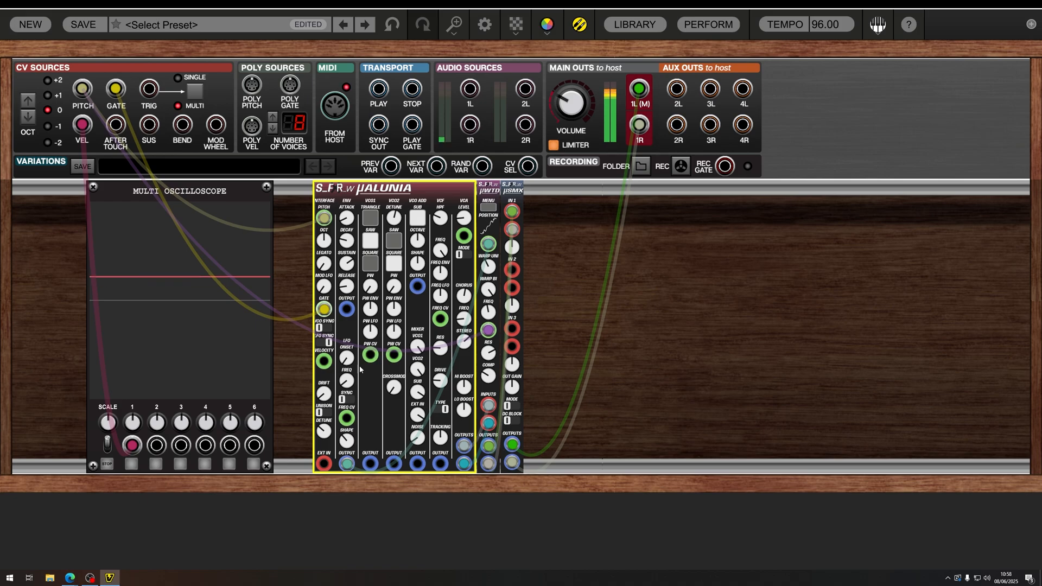
{"action": "mouse_move", "coordinate": [346, 380]}
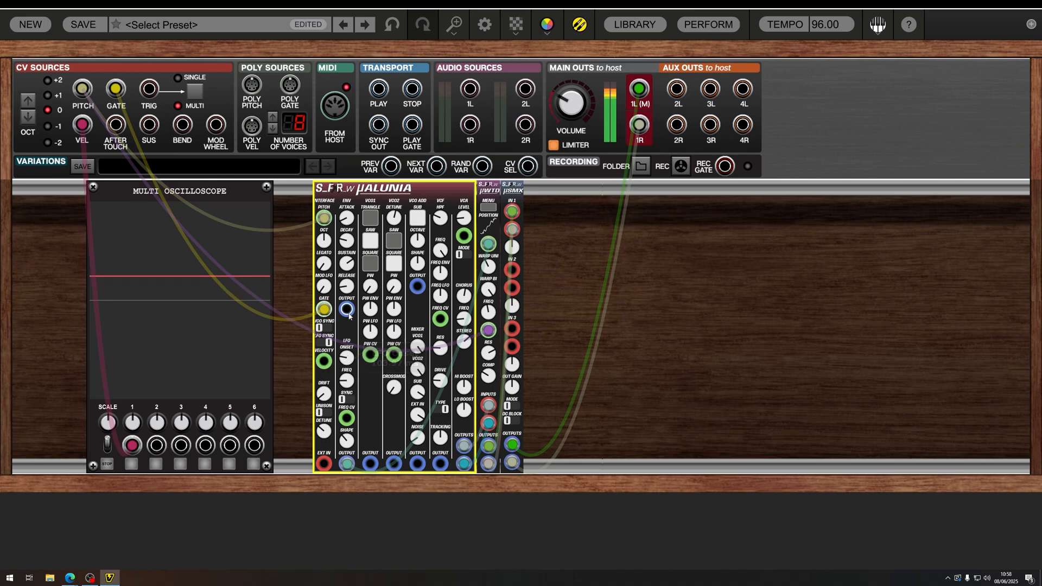
{"action": "left_click_drag", "start_coordinate": [348, 358], "coordinate": [351, 314]}
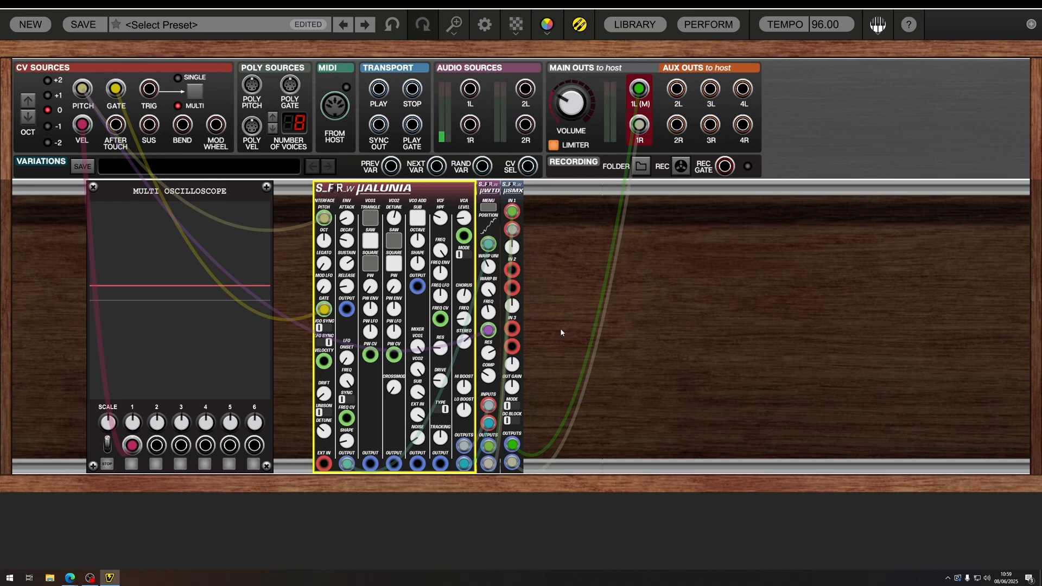
{"action": "left_click", "coordinate": [577, 276]}
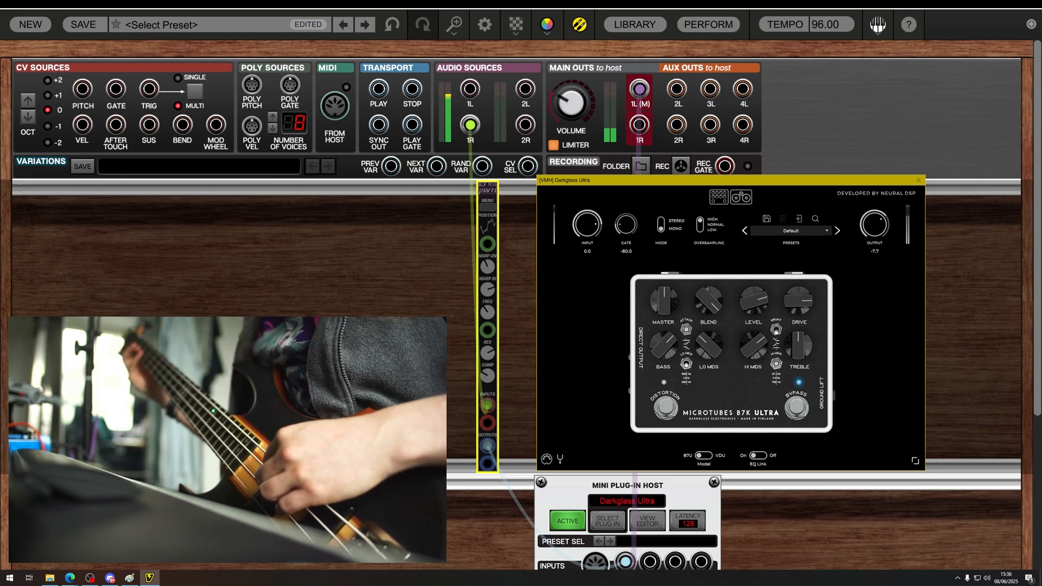
Step: Take the µWTD out of bypass in the bass guitar patch and adjust its wavetable position
{"action": "right_click", "coordinate": [484, 192]}
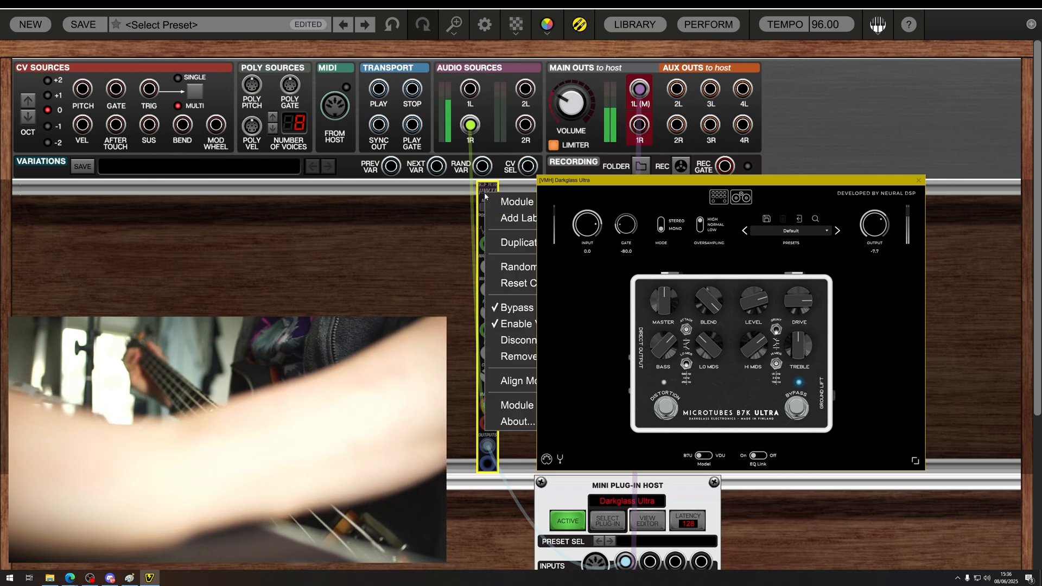
{"action": "left_click", "coordinate": [519, 313]}
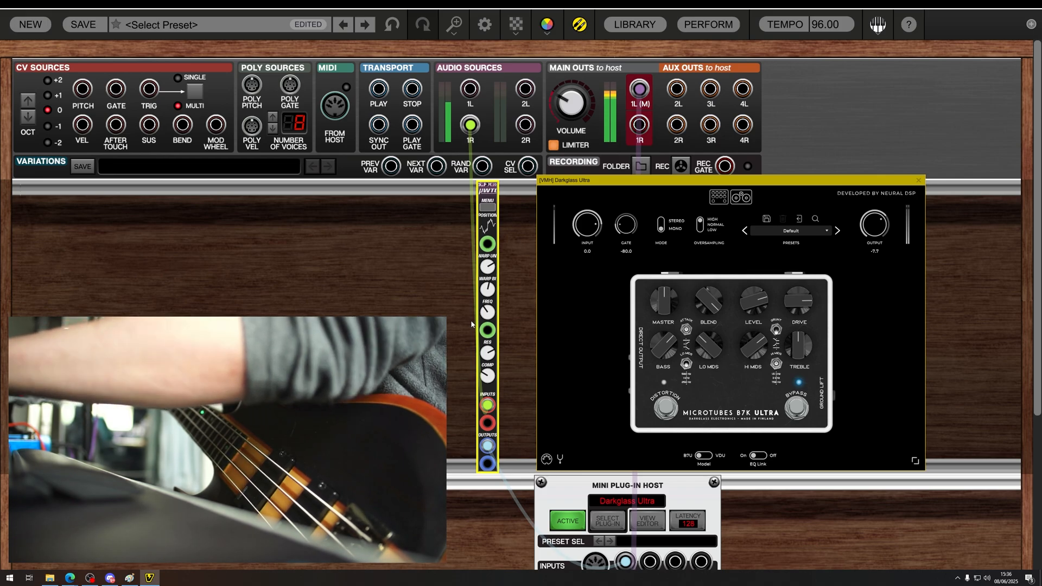
{"action": "left_click_drag", "start_coordinate": [491, 219], "coordinate": [496, 172]}
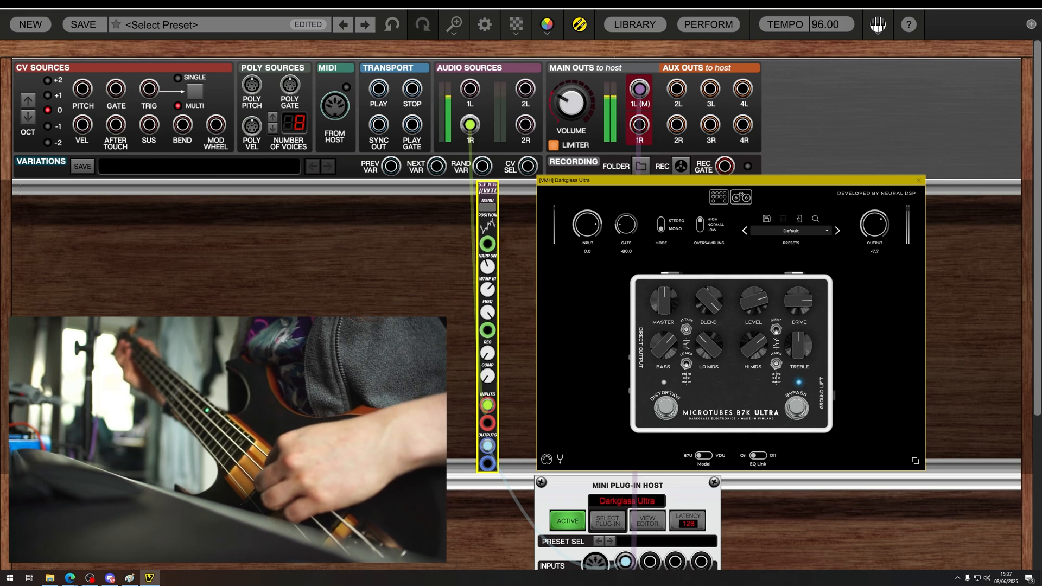
Step: Generate an additive wavetable in the µWTD and adjust its position for the bass signal
{"action": "left_click", "coordinate": [487, 207]}
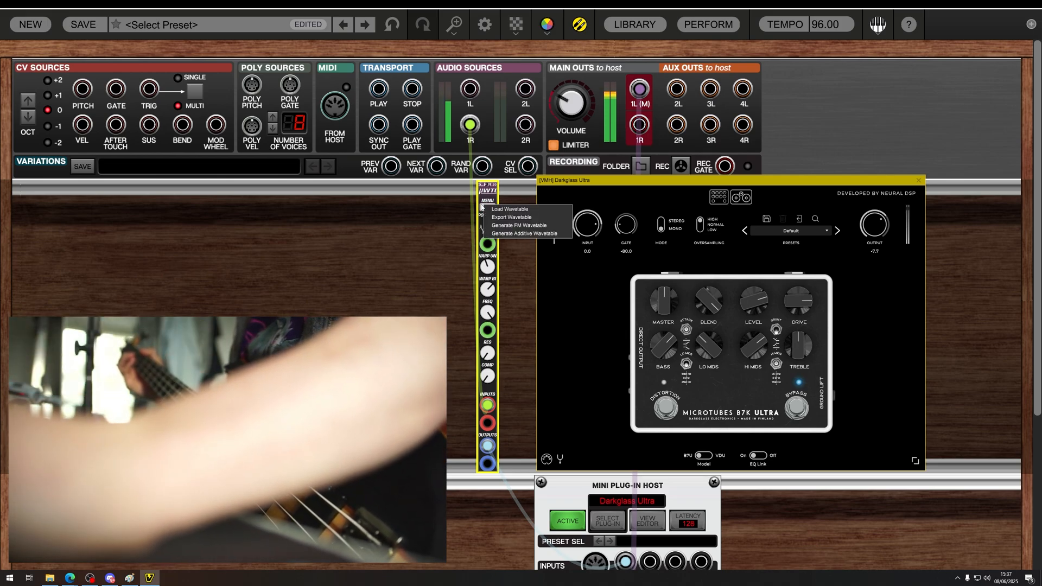
{"action": "left_click", "coordinate": [518, 234]}
{"action": "left_click_drag", "start_coordinate": [491, 244], "coordinate": [492, 283]}
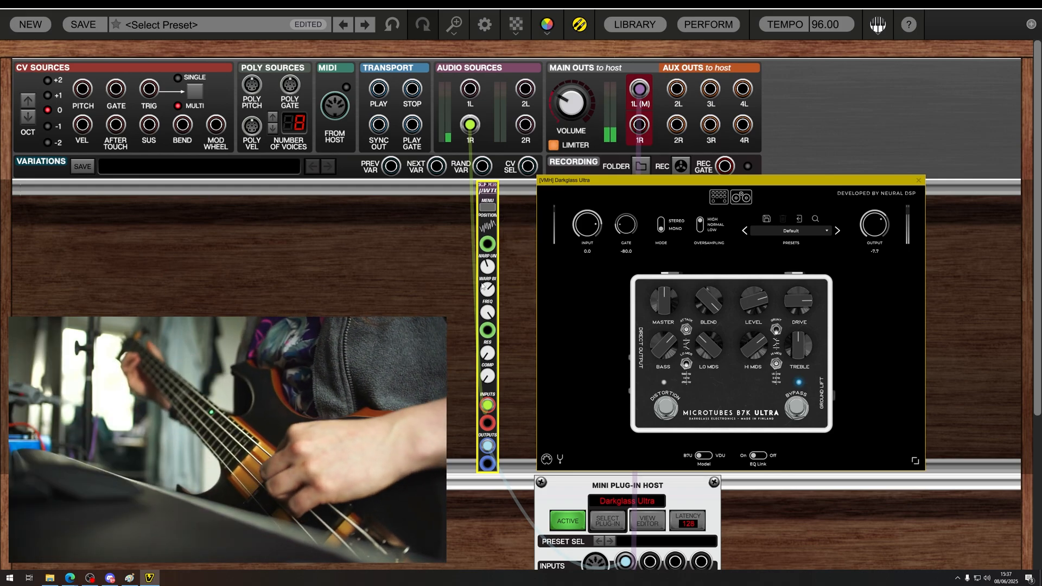
Step: Adjust the µWTD's wavetable position and unipolar warp to reshape the bass distortion
{"action": "mouse_move", "coordinate": [483, 288]}
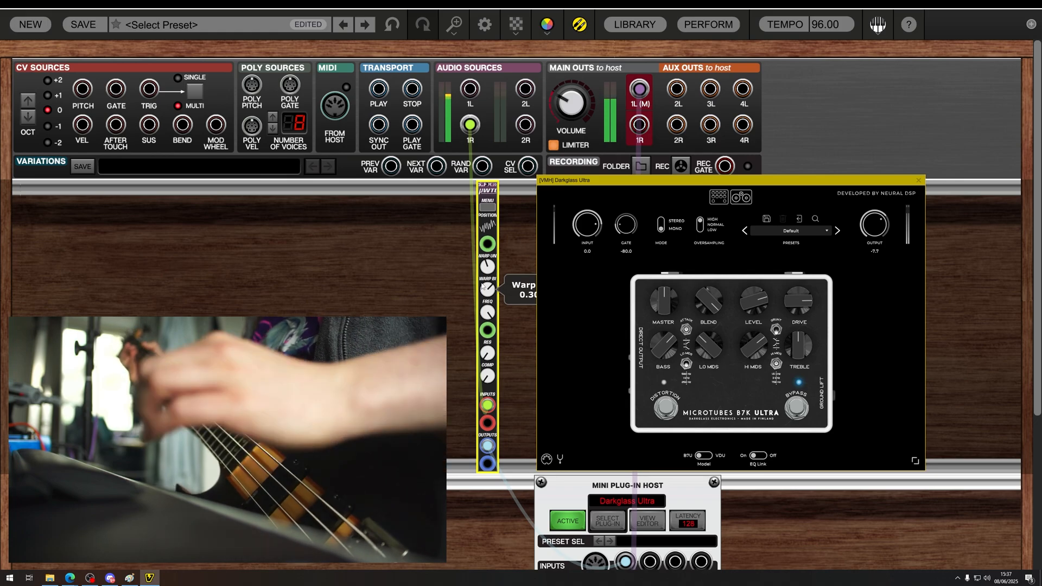
{"action": "mouse_move", "coordinate": [487, 223]}
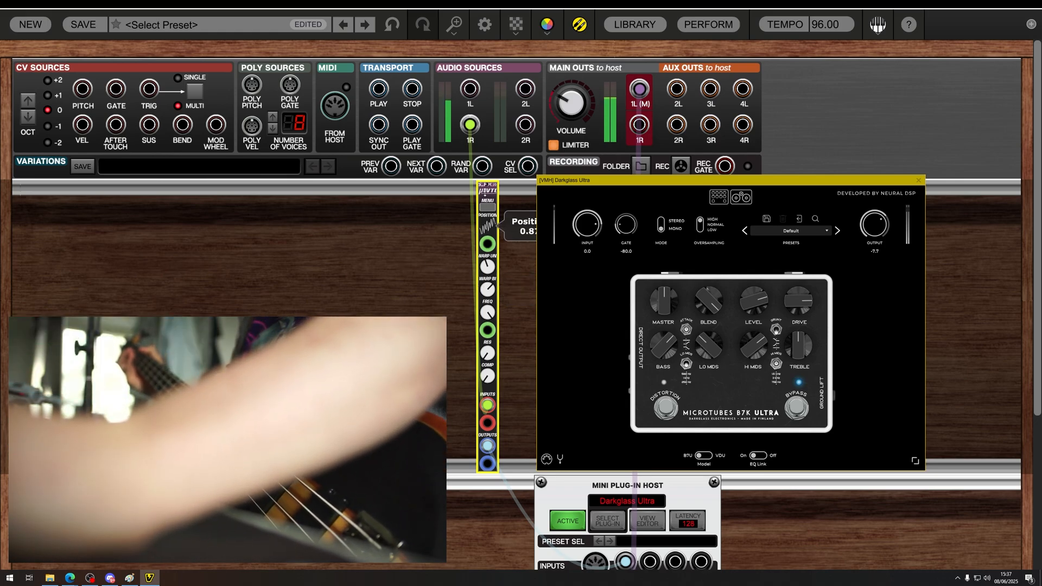
{"action": "left_click_drag", "start_coordinate": [490, 115], "coordinate": [487, 318]}
{"action": "mouse_move", "coordinate": [490, 250]}
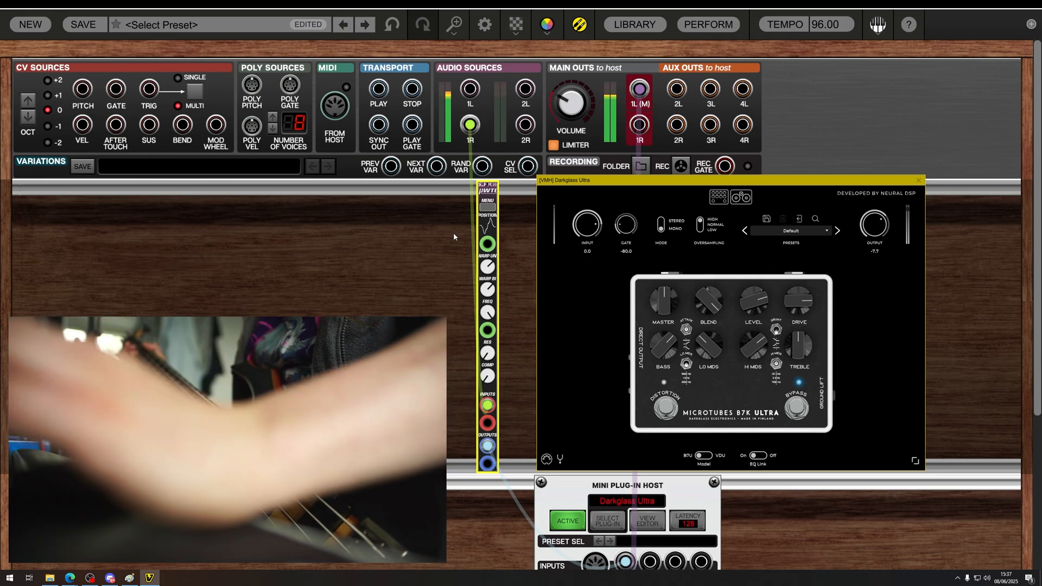
Step: Sweep the µWTD's bipolar and unipolar warp amounts on the current wavetable
{"action": "left_click_drag", "start_coordinate": [487, 293], "coordinate": [482, 349]}
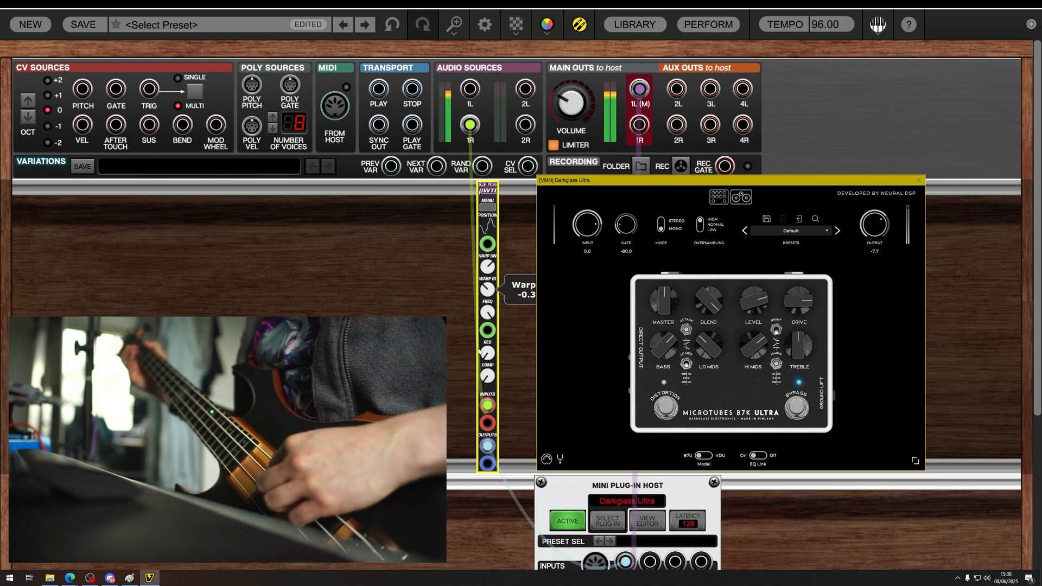
{"action": "left_click_drag", "start_coordinate": [478, 352], "coordinate": [519, 221]}
{"action": "left_click_drag", "start_coordinate": [487, 267], "coordinate": [481, 355]}
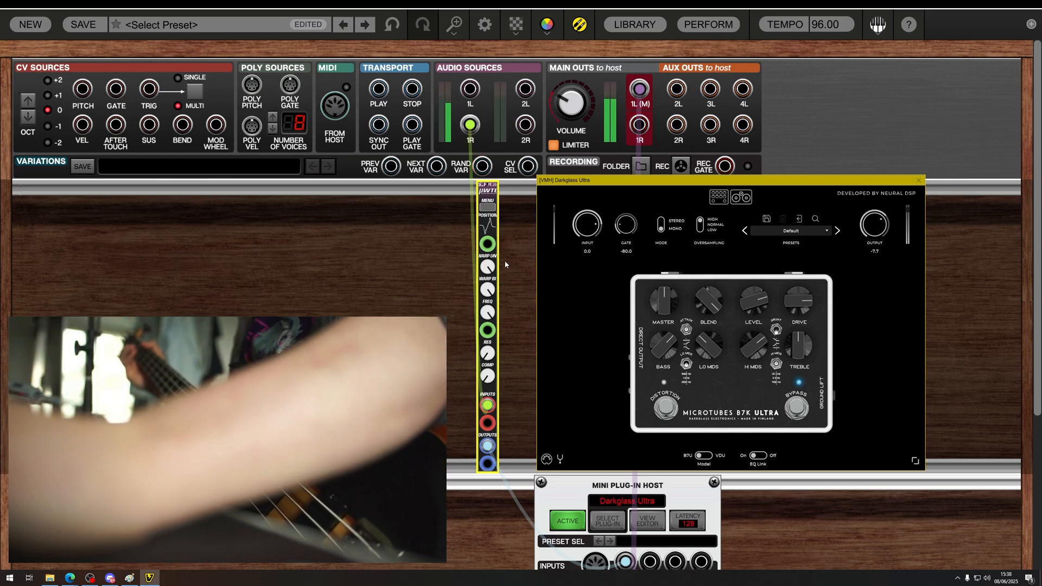
Step: Generate an additive wavetable in the µWTD and adjust its unipolar and bipolar warp
{"action": "left_click", "coordinate": [487, 207]}
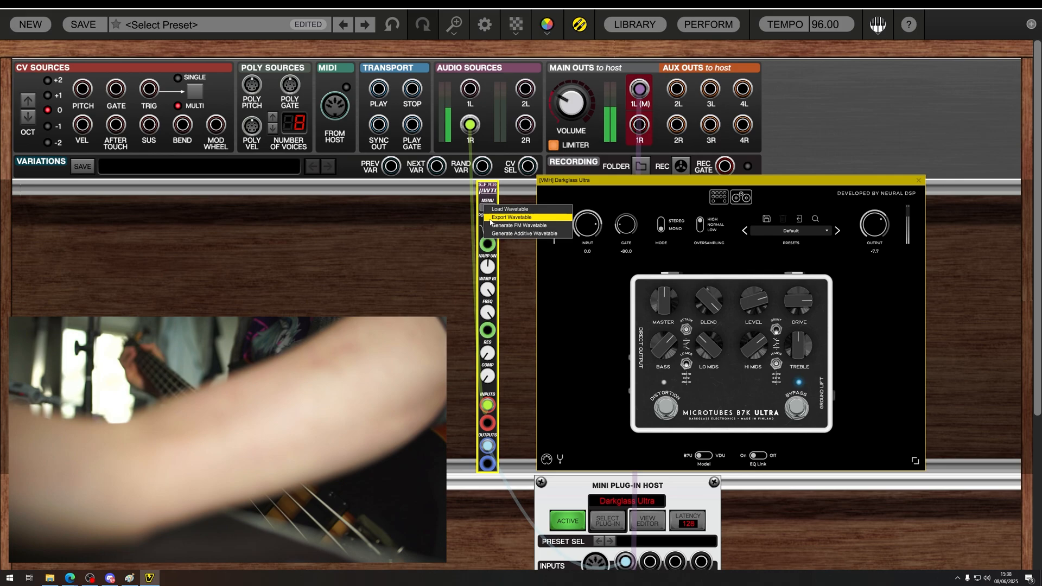
{"action": "left_click", "coordinate": [507, 234]}
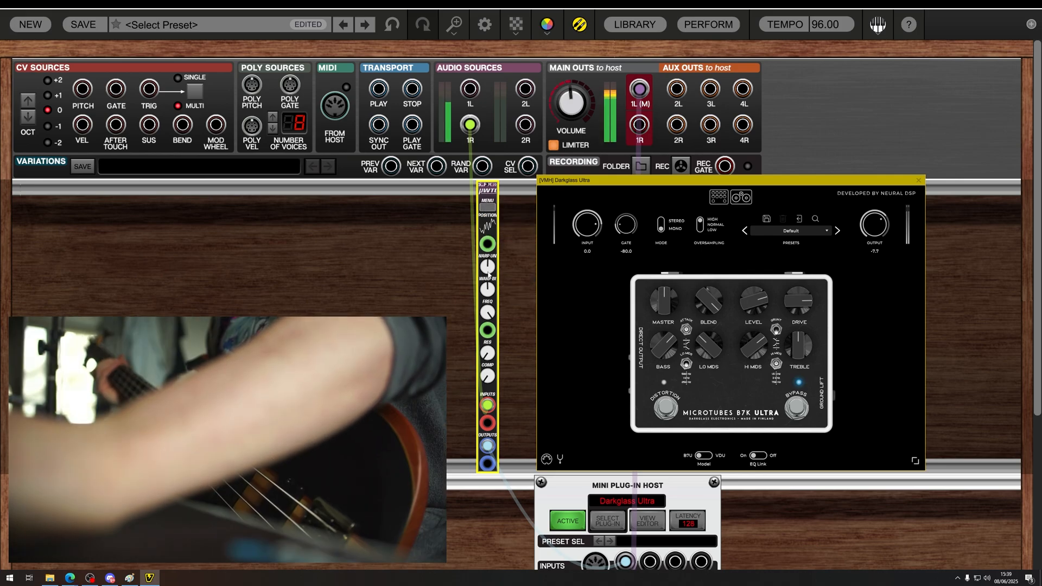
{"action": "left_click_drag", "start_coordinate": [487, 271], "coordinate": [479, 320]}
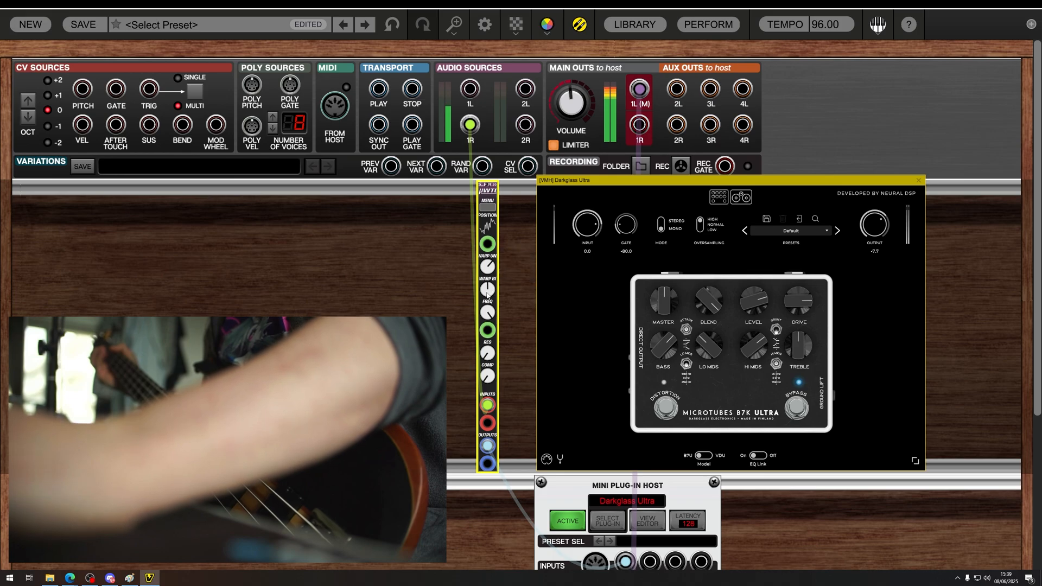
{"action": "left_click_drag", "start_coordinate": [487, 289], "coordinate": [490, 331]}
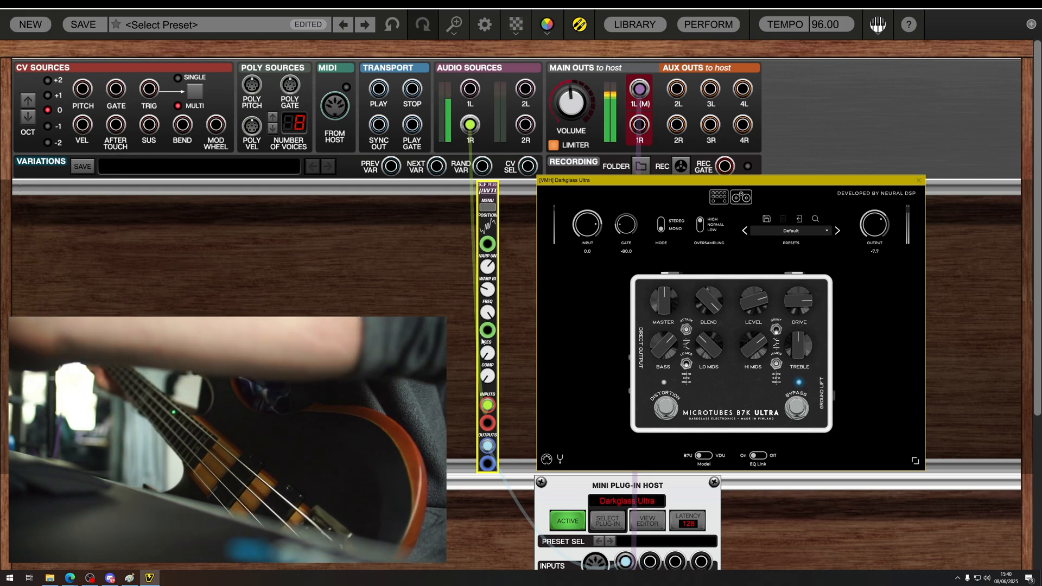
Step: Generate an FM wavetable in the µWTD and adjust its bipolar warp
{"action": "left_click", "coordinate": [487, 207]}
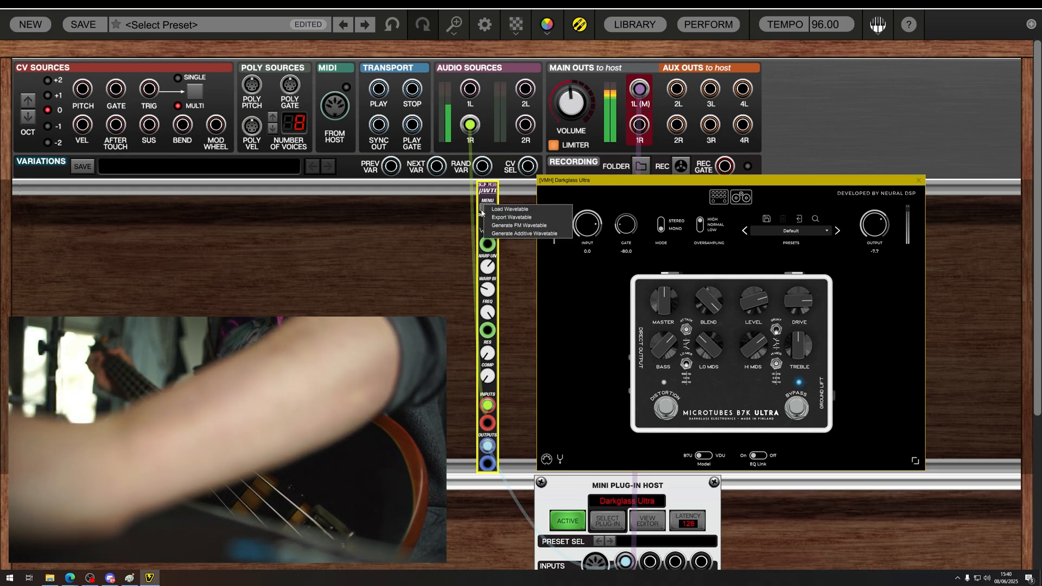
{"action": "left_click", "coordinate": [514, 227]}
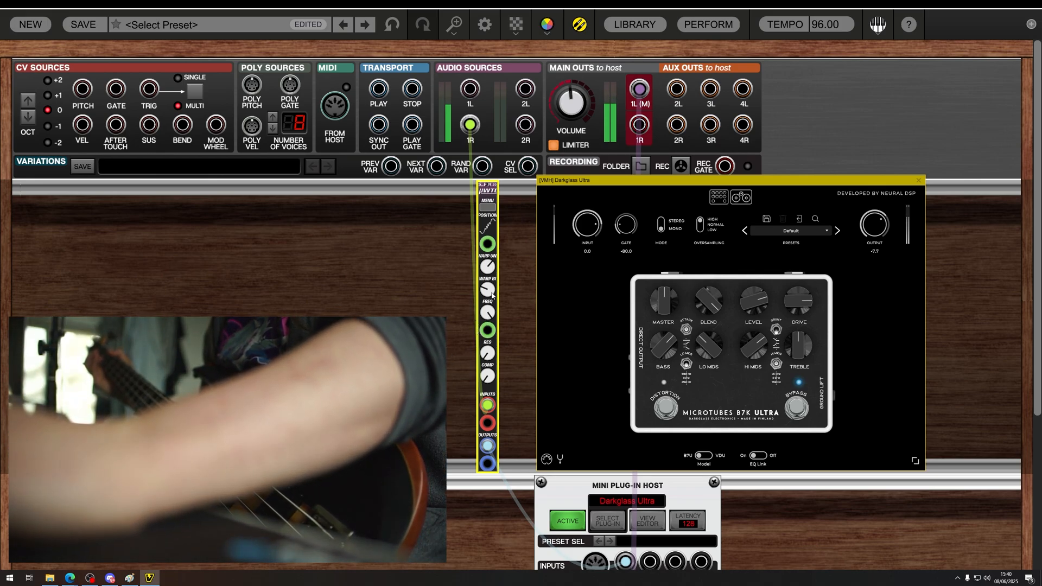
{"action": "mouse_move", "coordinate": [491, 294]}
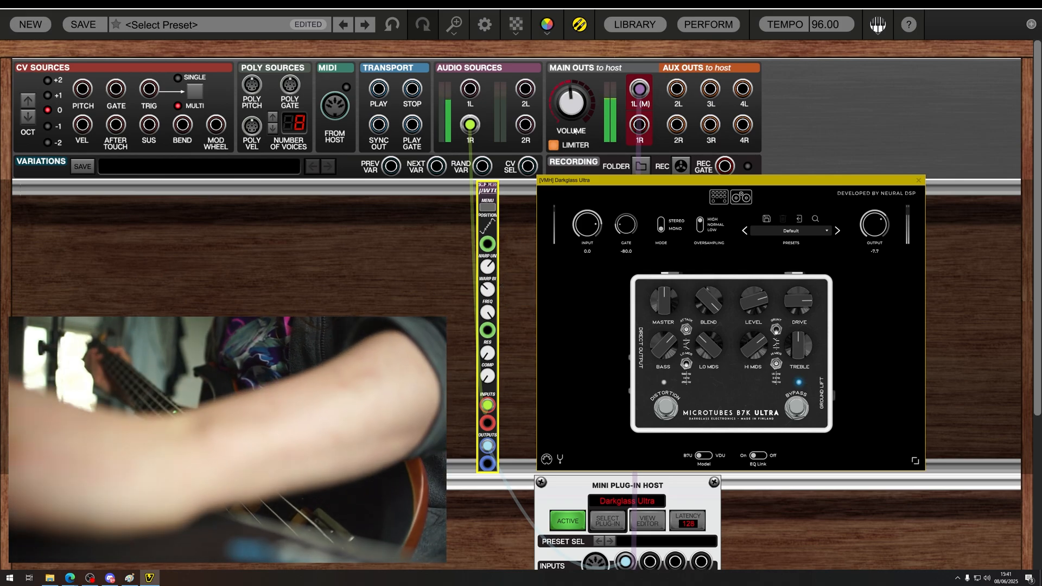
Step: Raise the Darkglass Ultra output to -1.2 and adjust the µWTD's unipolar warp and wavetable position
{"action": "left_click_drag", "start_coordinate": [867, 228], "coordinate": [872, 220]}
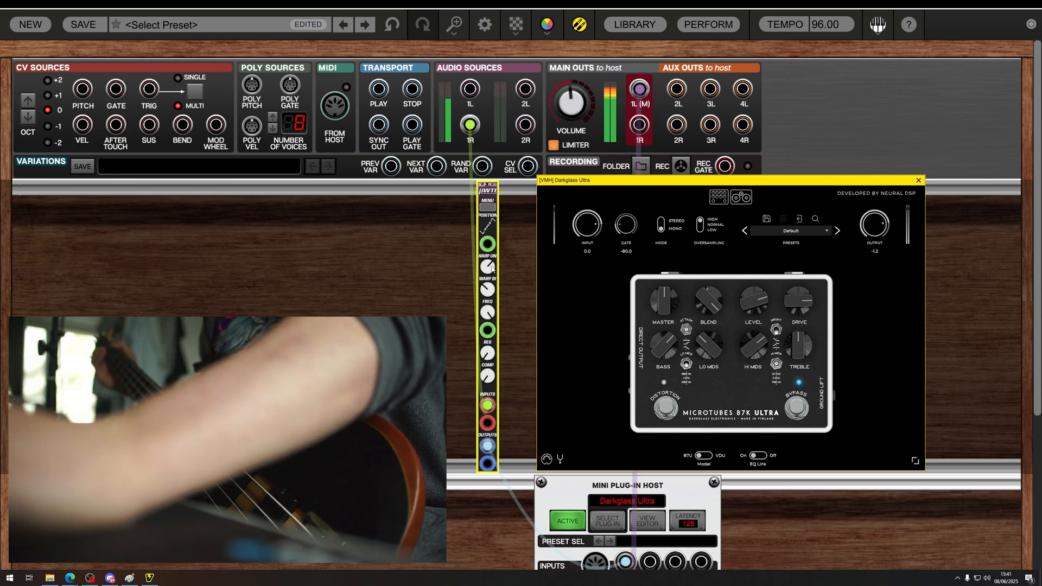
{"action": "left_click", "coordinate": [488, 224]}
{"action": "mouse_move", "coordinate": [487, 212]}
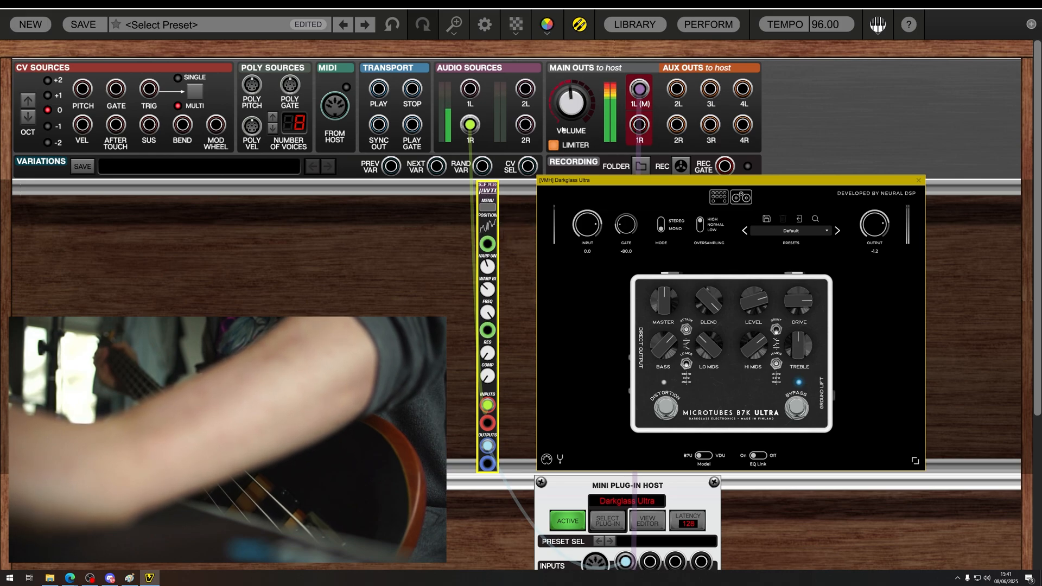
Step: Lower the Darkglass Ultra output to -9.6 and increase the µWTD's filter resonance
{"action": "left_click_drag", "start_coordinate": [873, 227], "coordinate": [874, 232]}
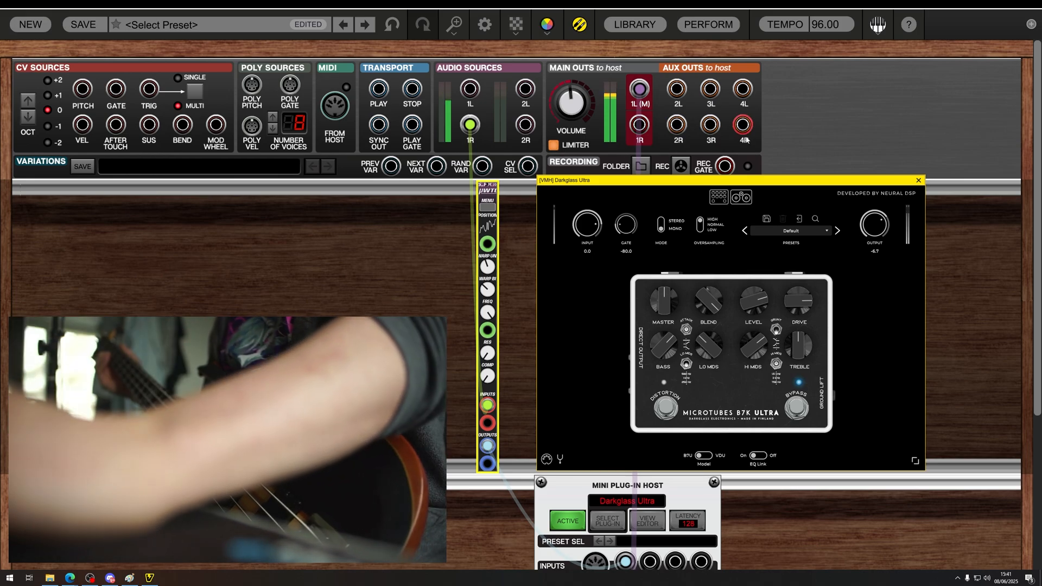
{"action": "left_click_drag", "start_coordinate": [867, 232], "coordinate": [867, 239]}
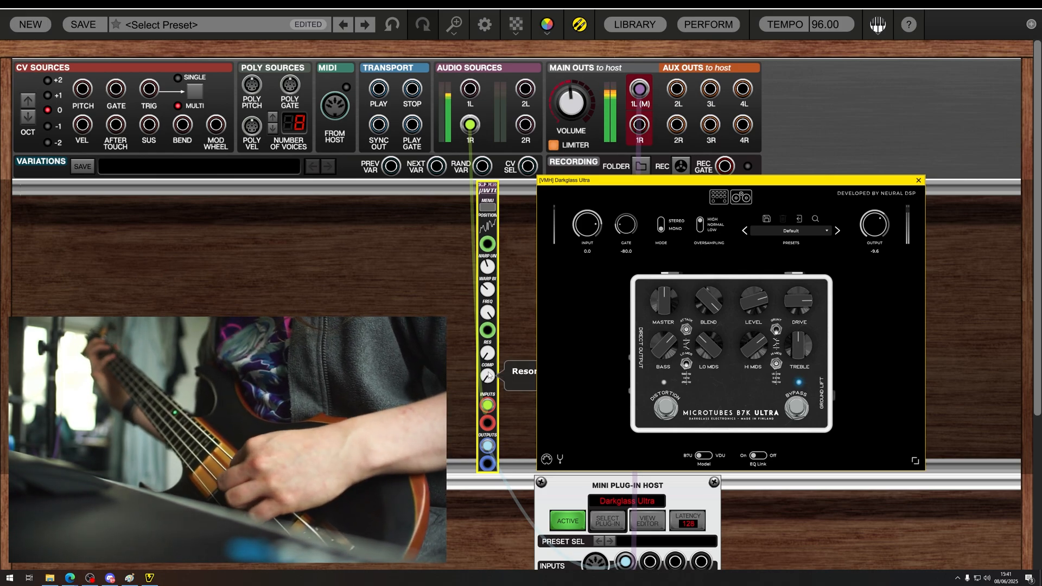
{"action": "left_click", "coordinate": [496, 327]}
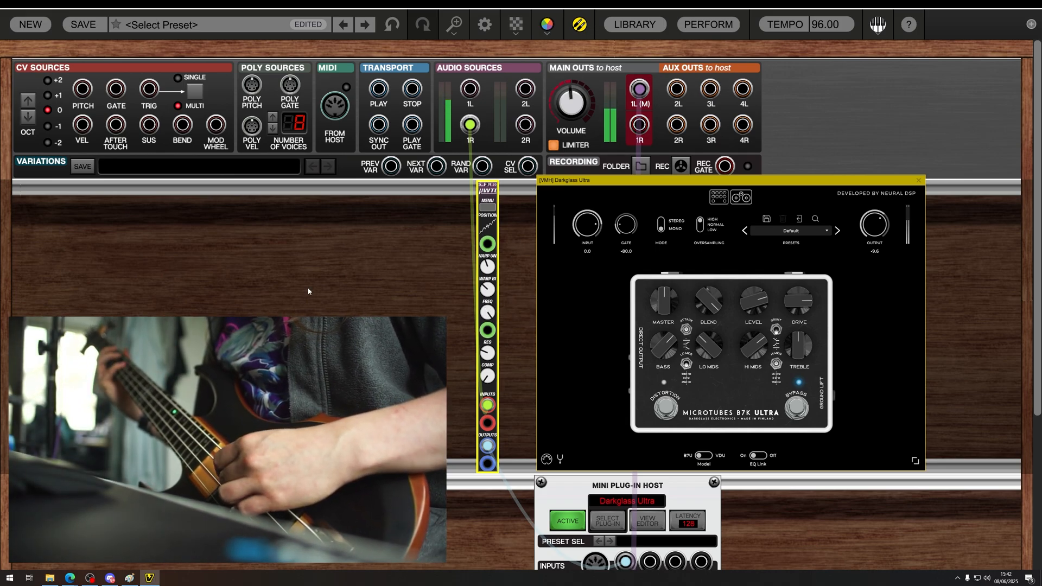
Step: Generate another FM wavetable in the µWTD and adjust its position for the bass signal
{"action": "left_click", "coordinate": [487, 206]}
{"action": "left_click", "coordinate": [512, 227]}
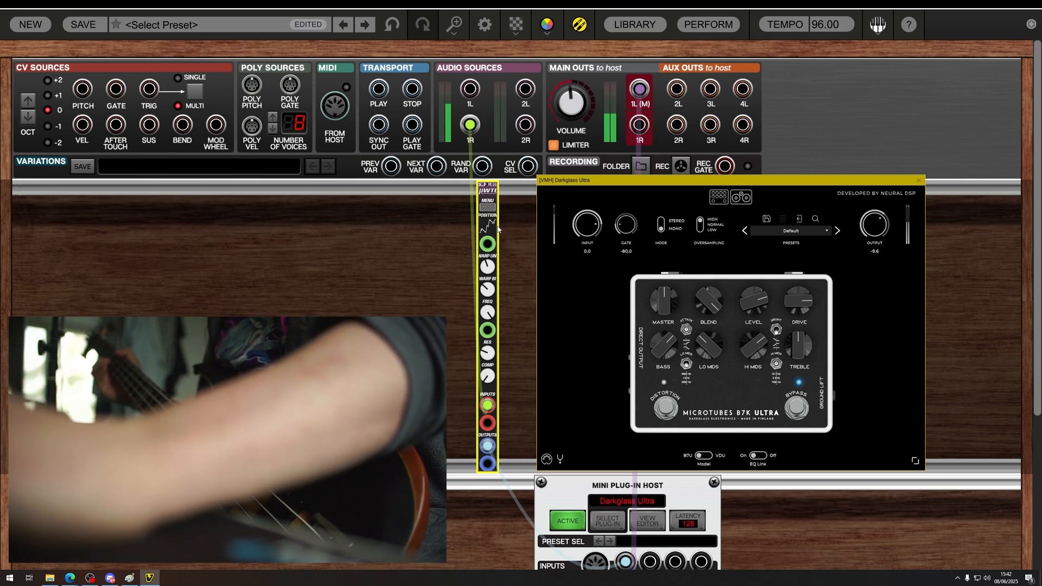
{"action": "left_click_drag", "start_coordinate": [493, 226], "coordinate": [491, 281]}
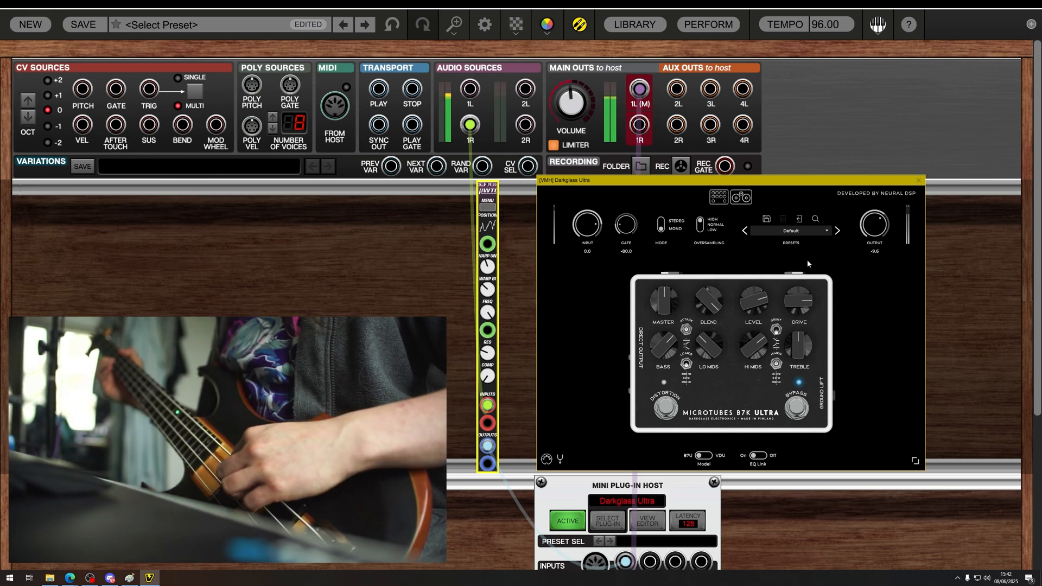
Step: Raise the Darkglass Ultra output to -0.7 and move the µWTD's wavetable position to a different frame
{"action": "left_click_drag", "start_coordinate": [874, 225], "coordinate": [877, 207]}
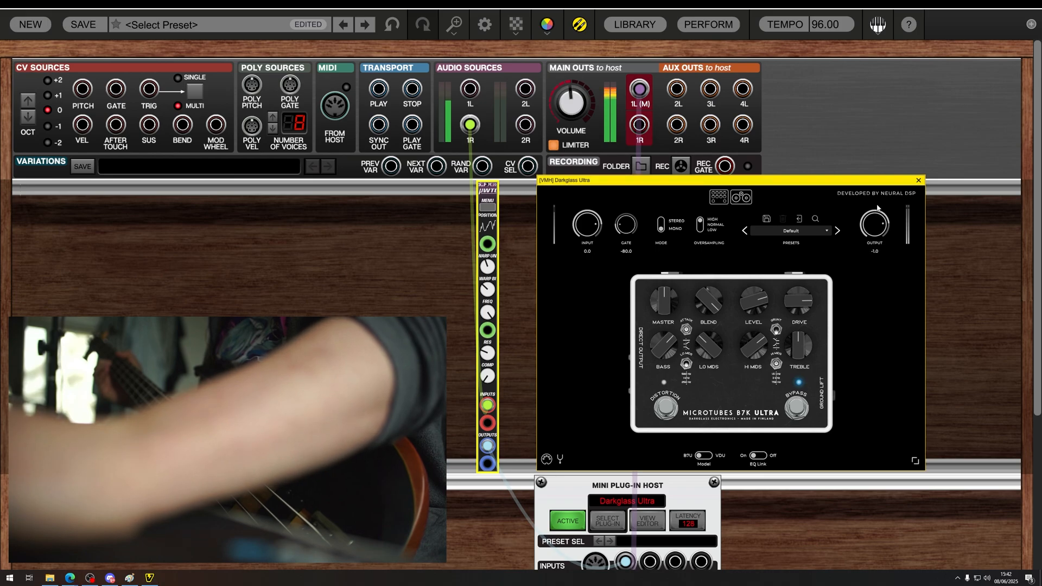
{"action": "mouse_move", "coordinate": [493, 308]}
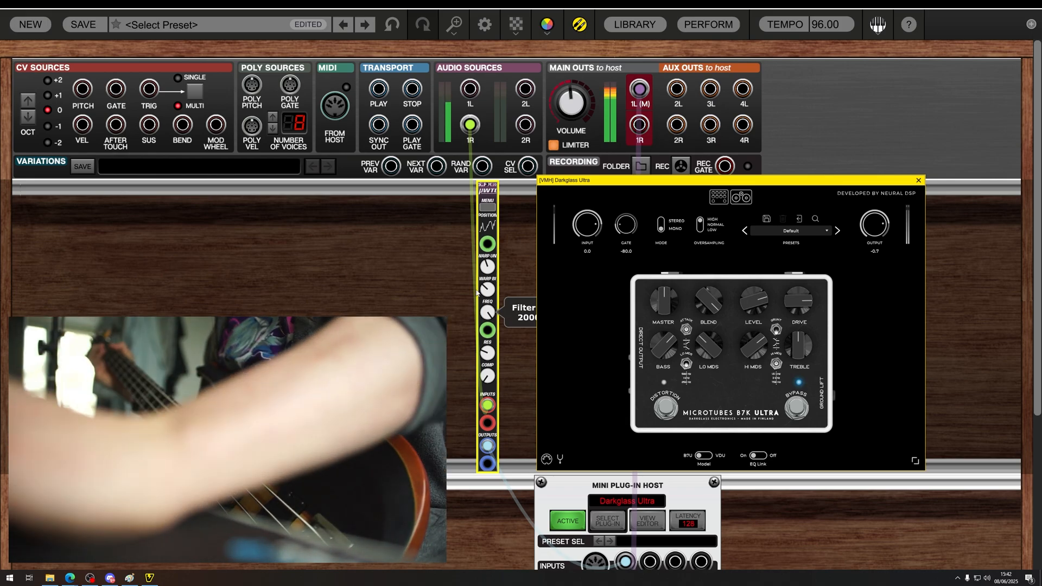
{"action": "left_click_drag", "start_coordinate": [487, 226], "coordinate": [487, 260]}
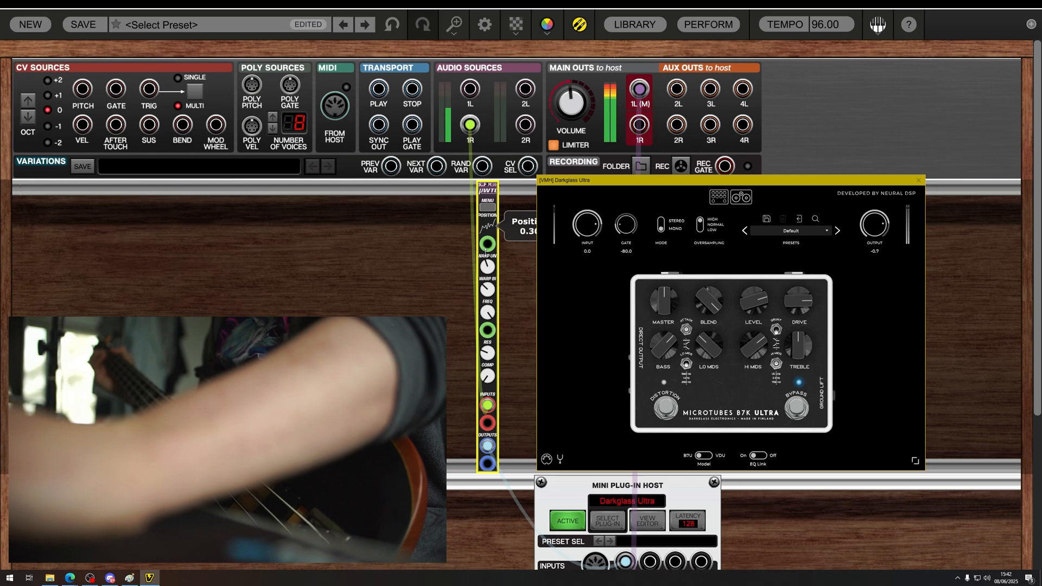
Step: Lower the Darkglass Ultra output to -6.9 and readjust the µWTD's wavetable position
{"action": "left_click_drag", "start_coordinate": [861, 232], "coordinate": [862, 241]}
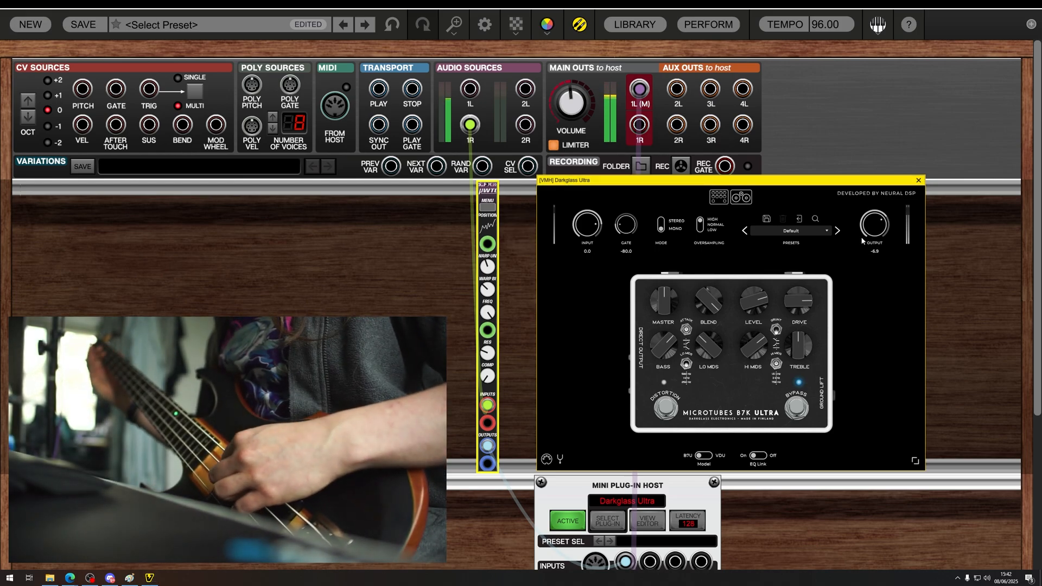
{"action": "left_click", "coordinate": [490, 229]}
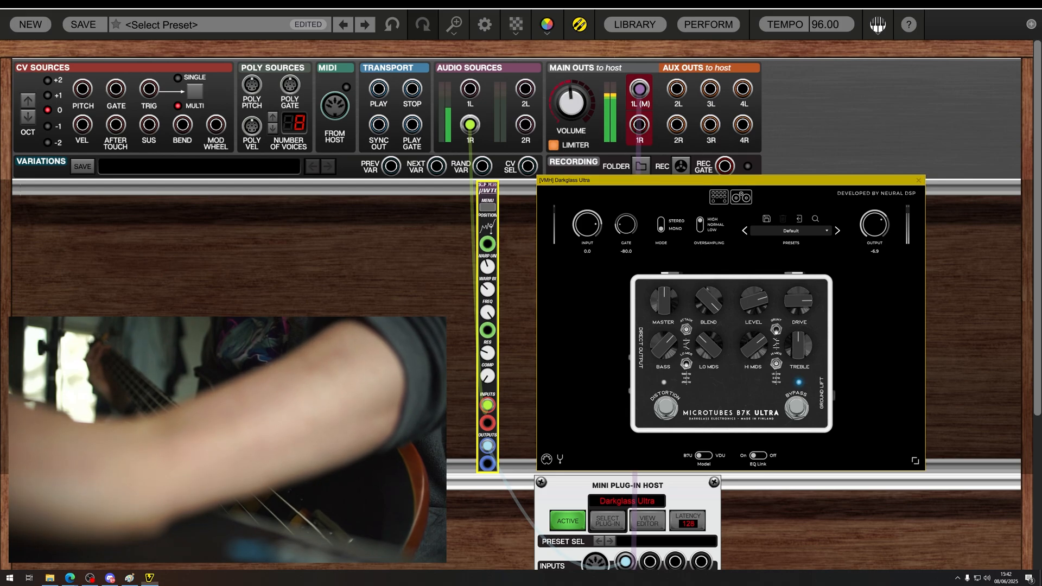